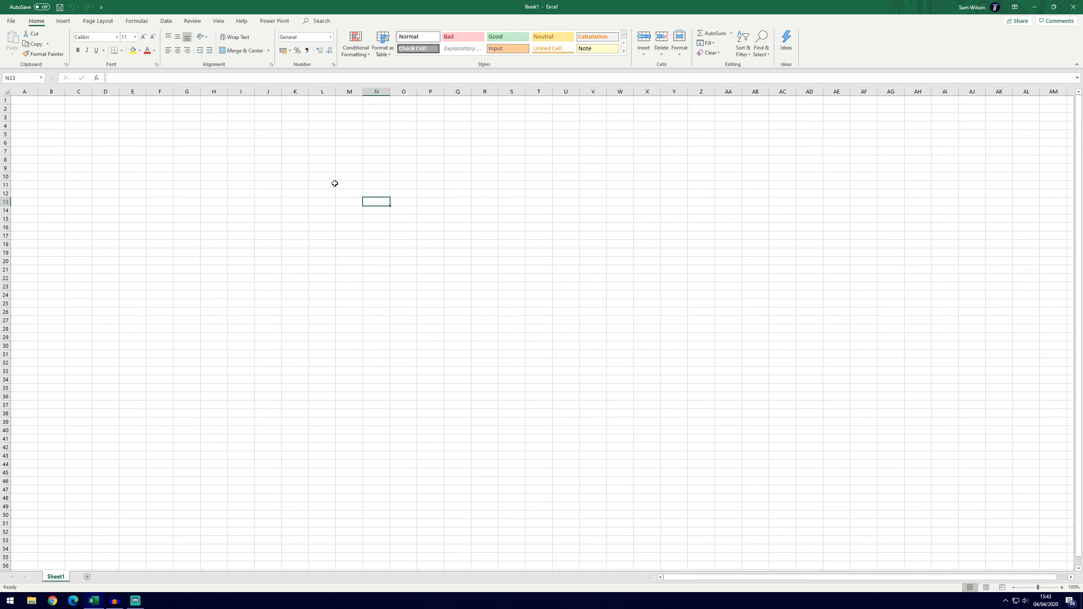
Add a data validation rule to cell B2 that allows only whole numbers between 0 and 10.
left_click(57, 110)
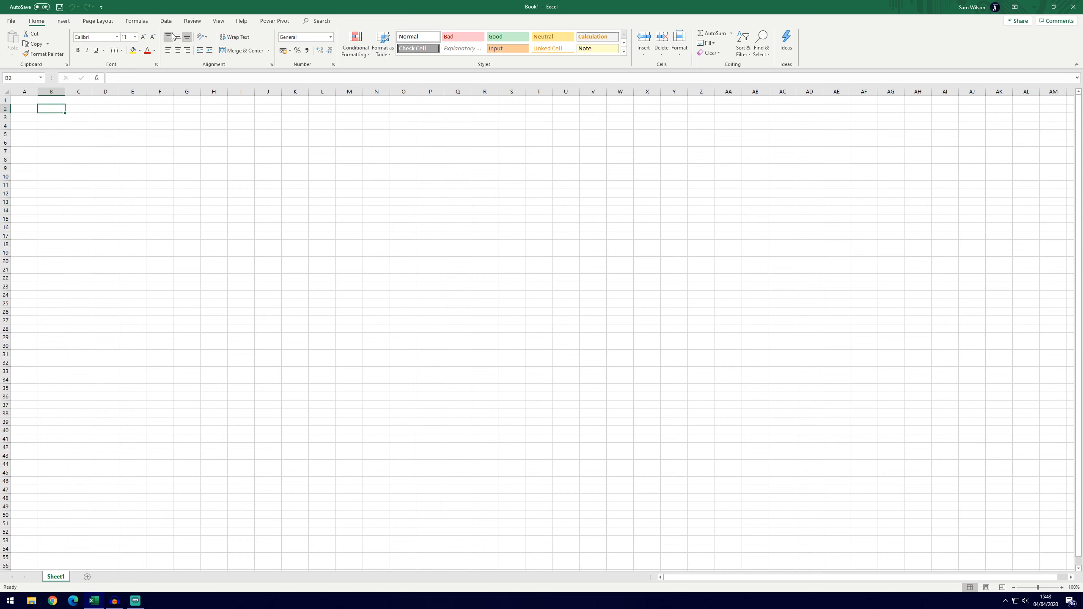
left_click(166, 21)
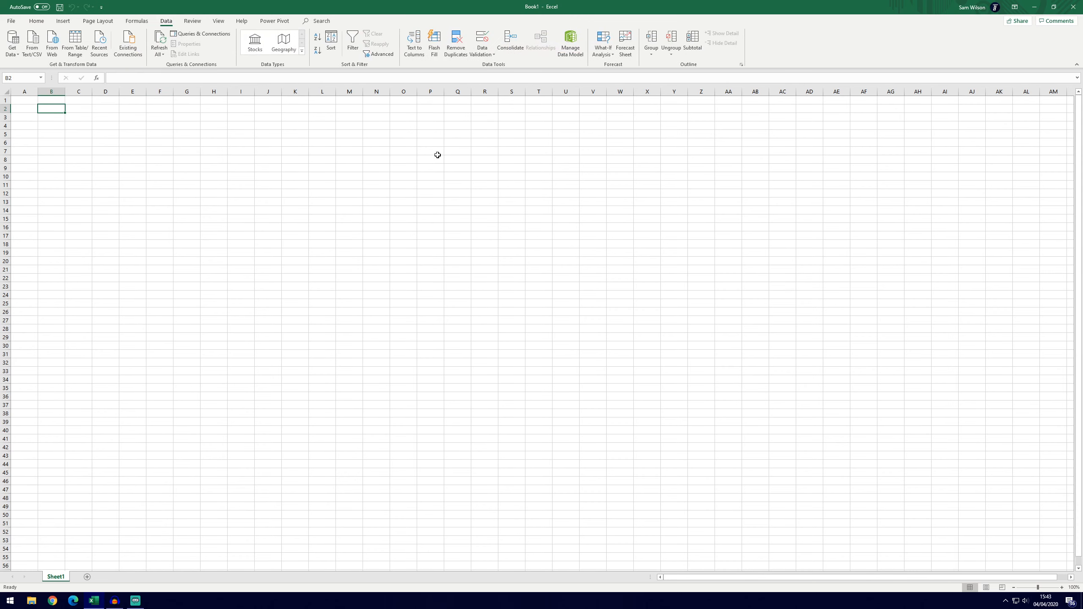
left_click(490, 54)
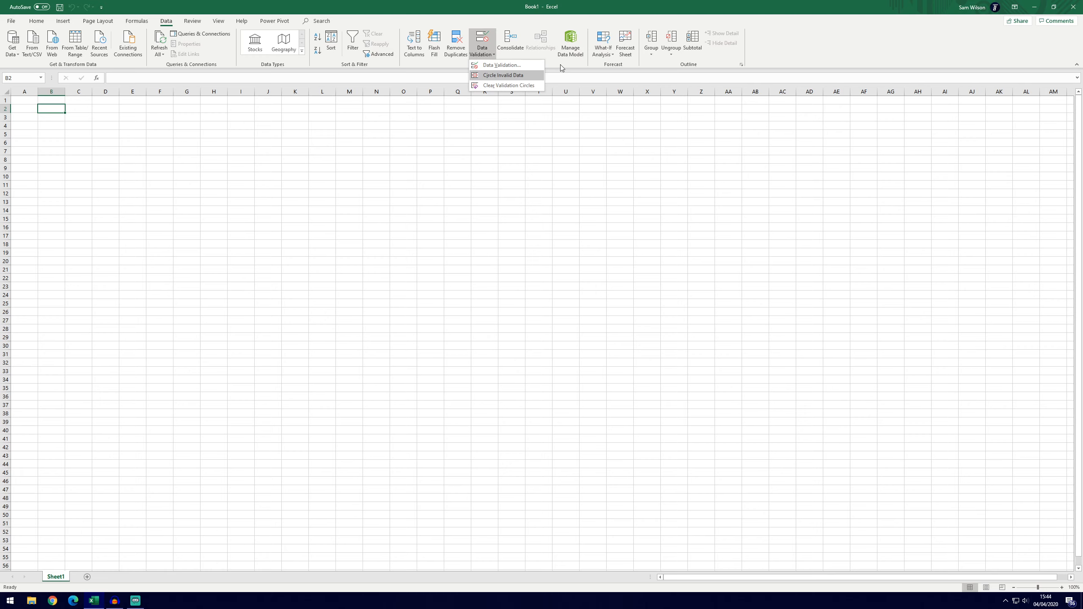
left_click(535, 65)
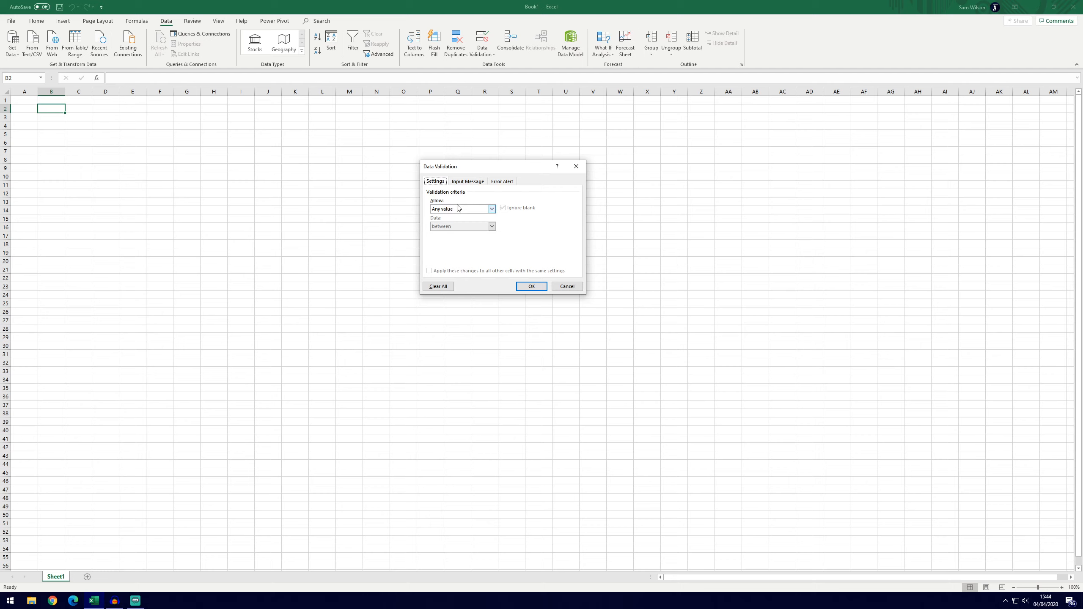
left_click(485, 213)
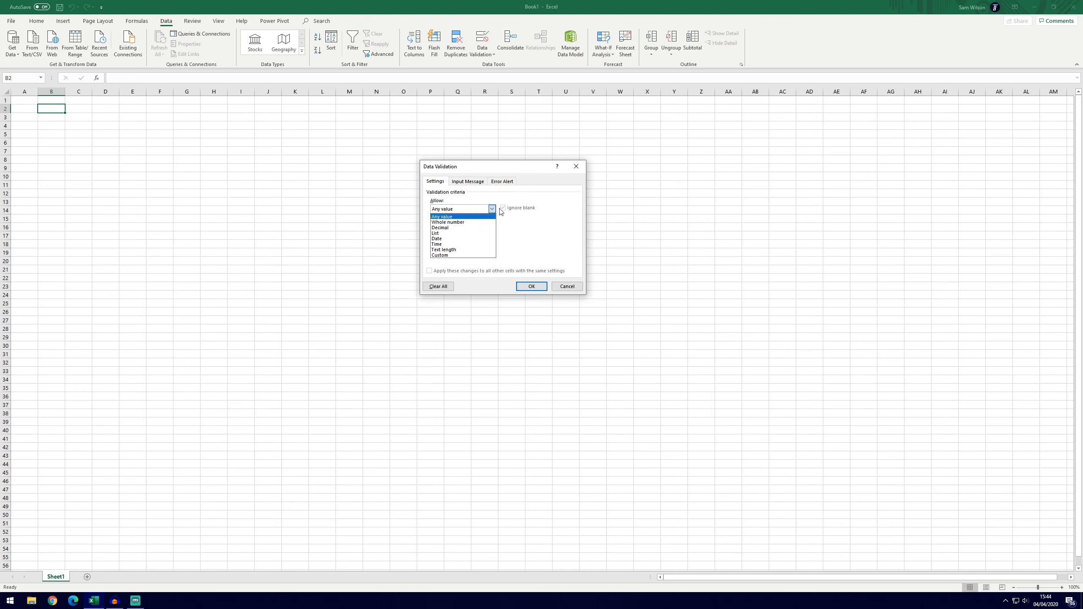
left_click(464, 222)
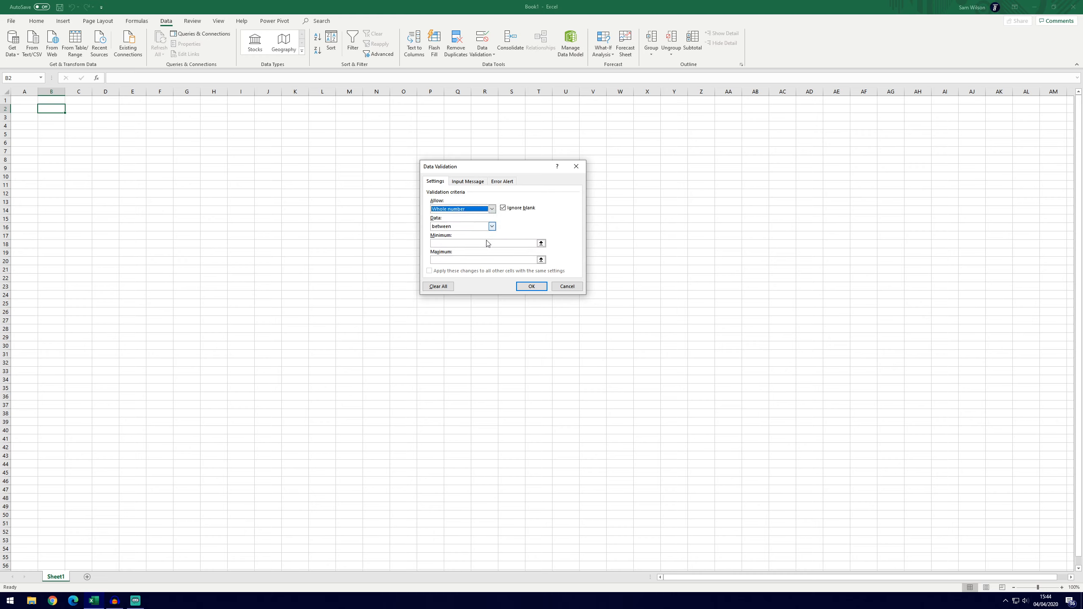
left_click(469, 229)
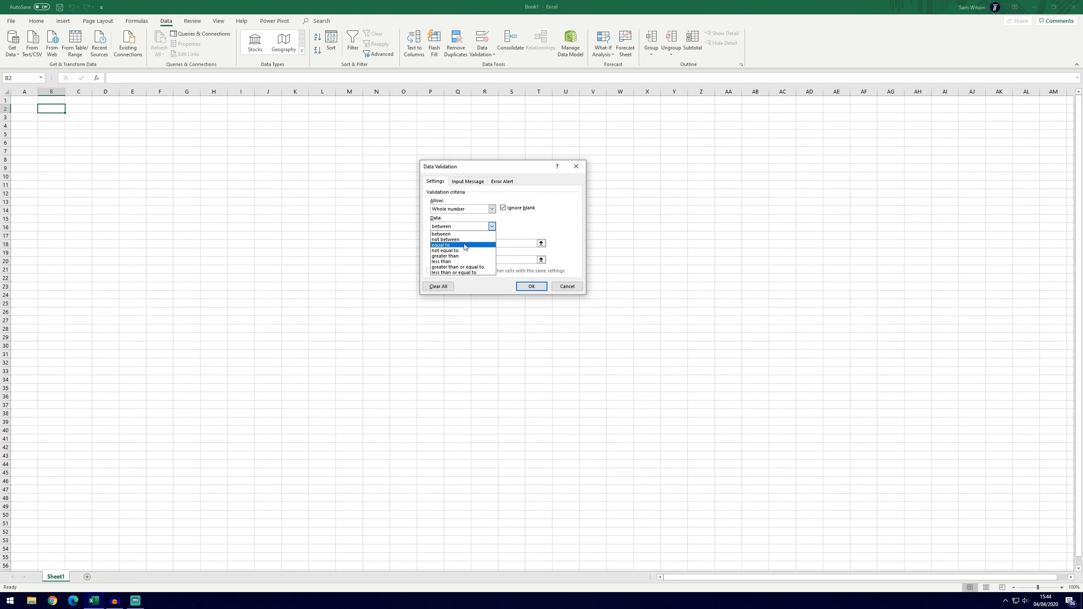
left_click(485, 234)
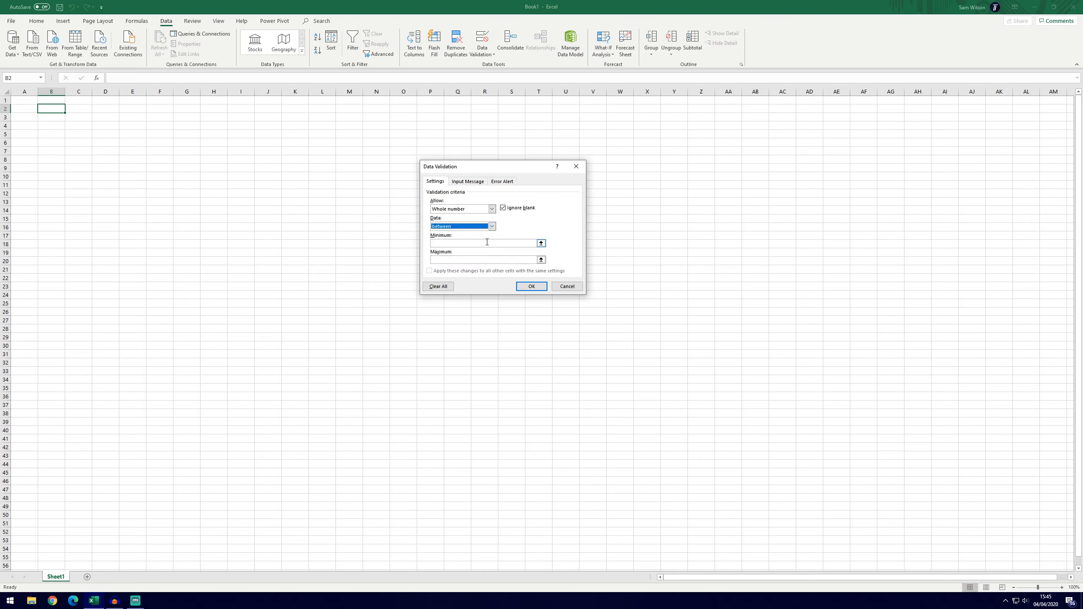
left_click(486, 242)
type("0")
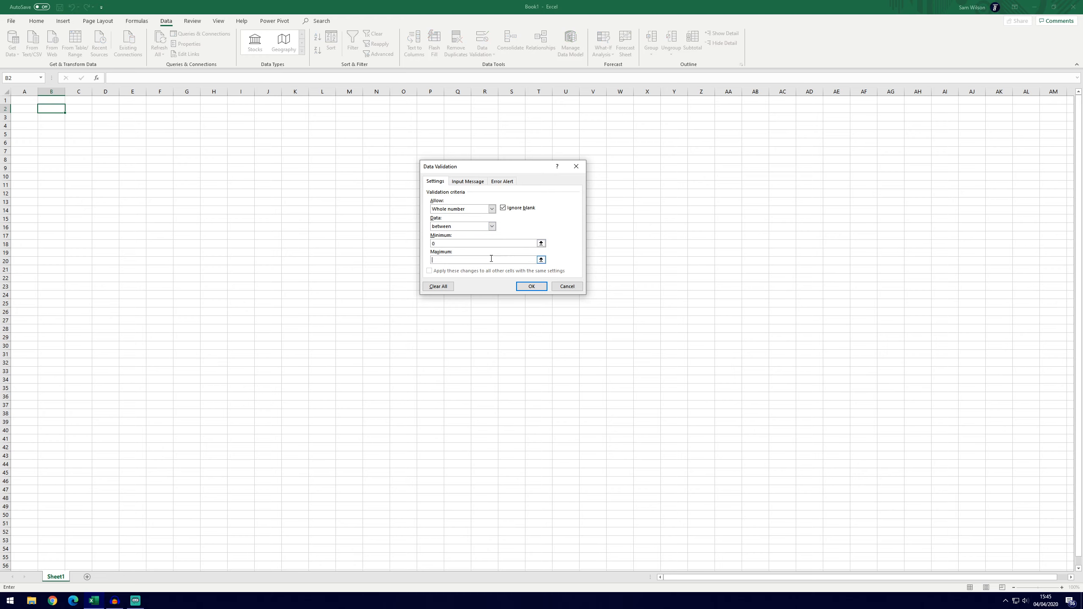
type("10")
left_click(532, 286)
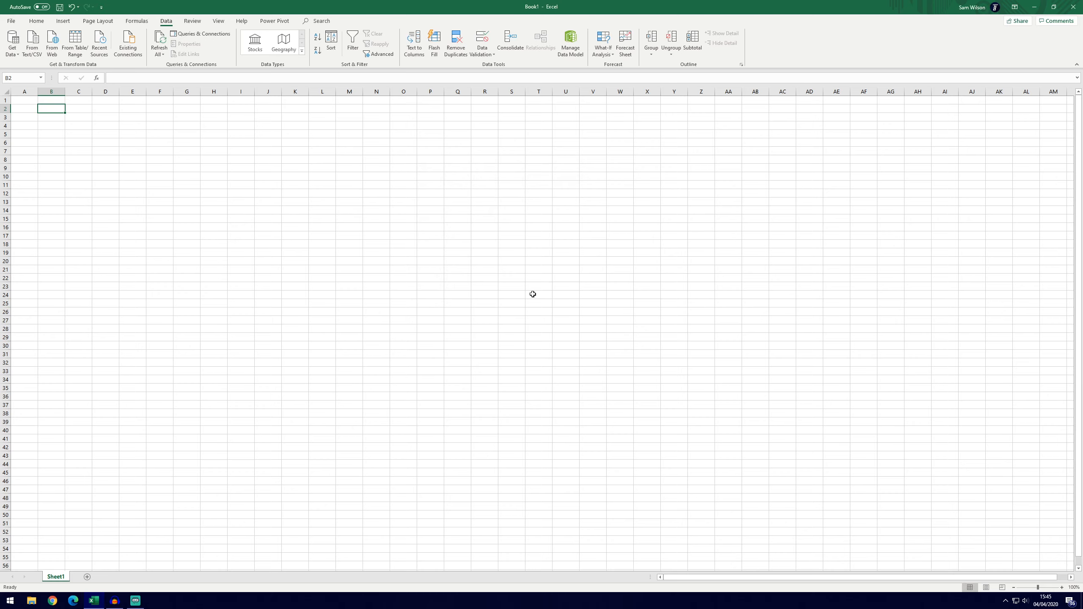
Test the validation rule by trying to enter 5.5 and 11 in cell B2, discarding the last entry.
type("5.5")
key("Return")
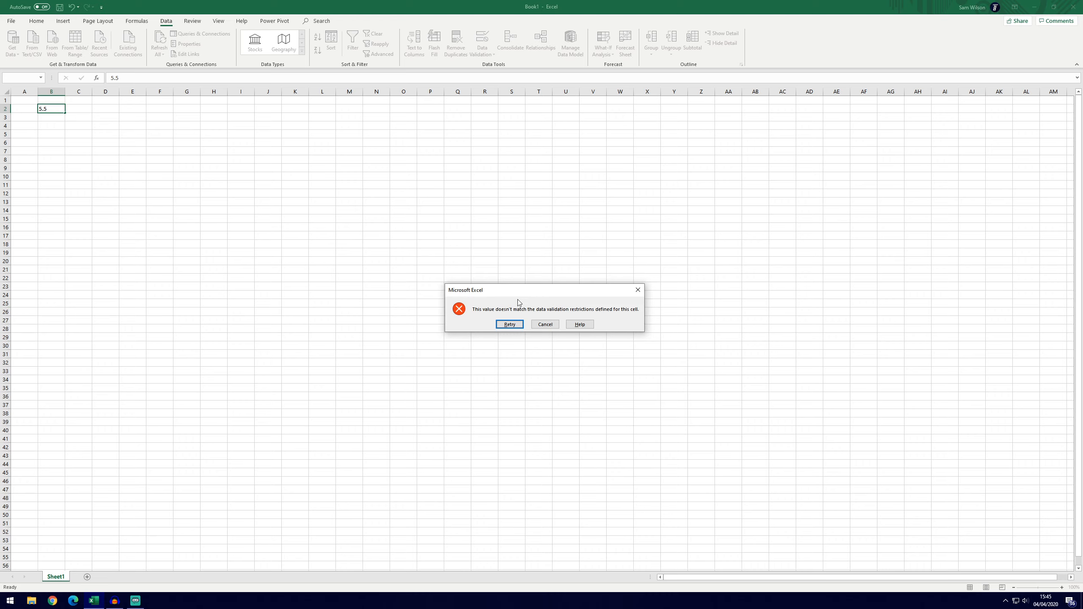
left_click(516, 325)
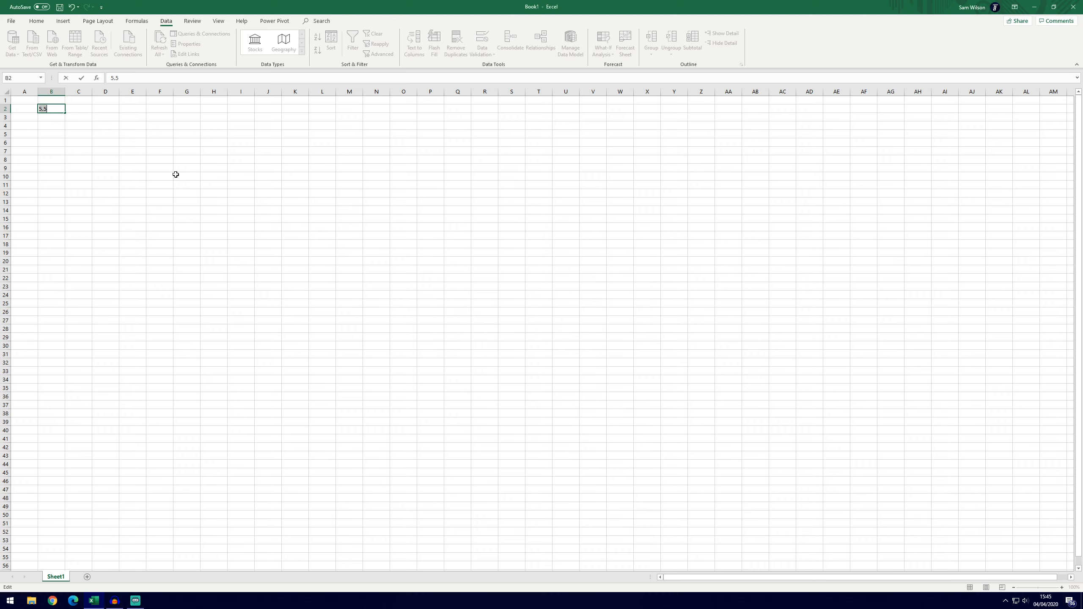
type("11")
key("Return")
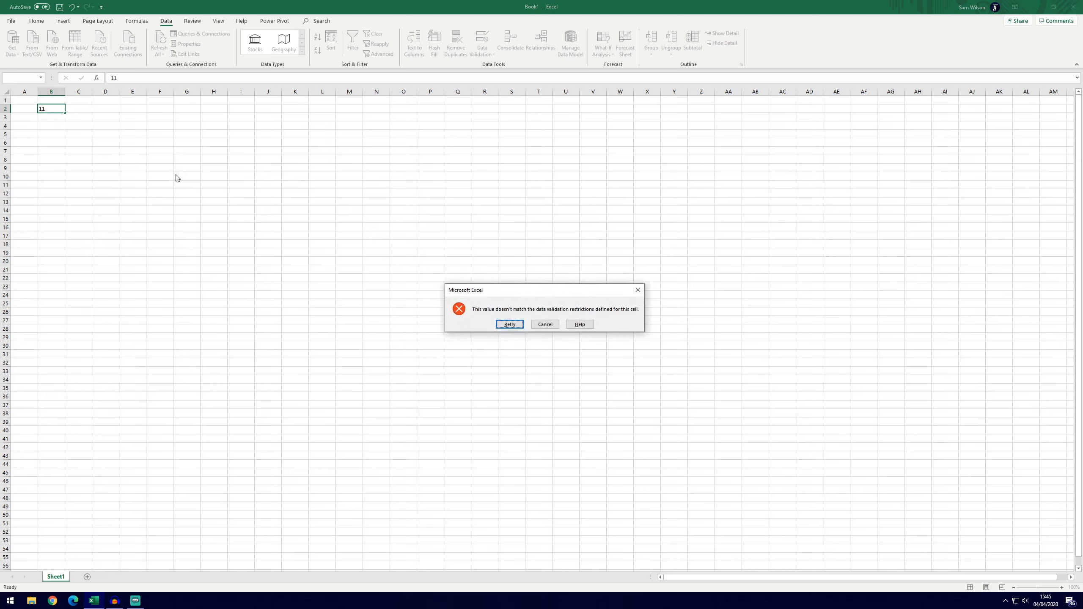
left_click(638, 292)
Give B2's validation an input message titled "Rating" reading "Please enter a number between 0 and 10." and reselect the cell to check it.
left_click(482, 51)
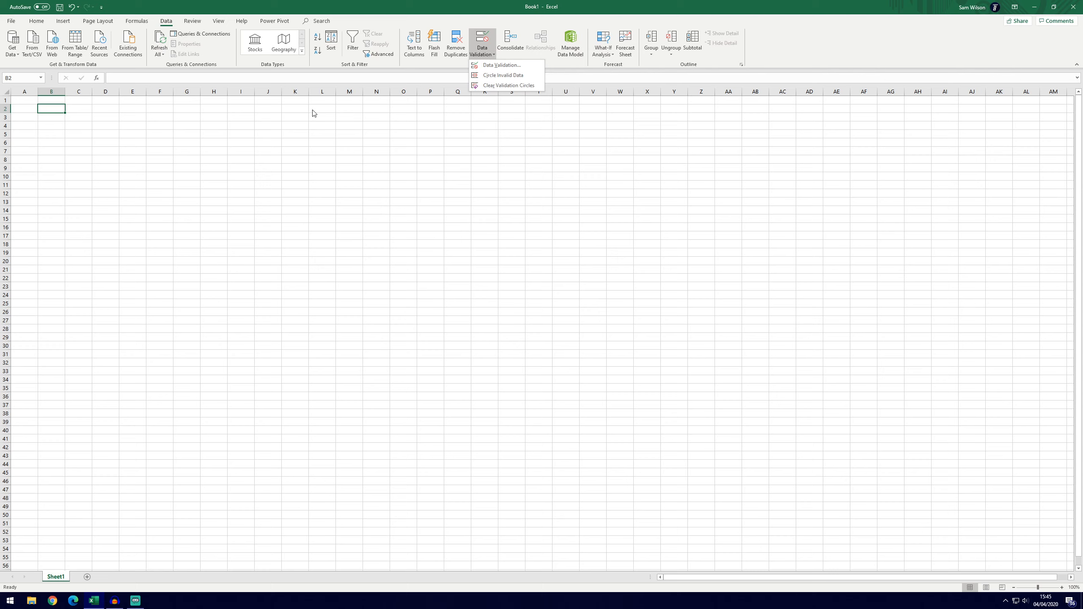
left_click(502, 65)
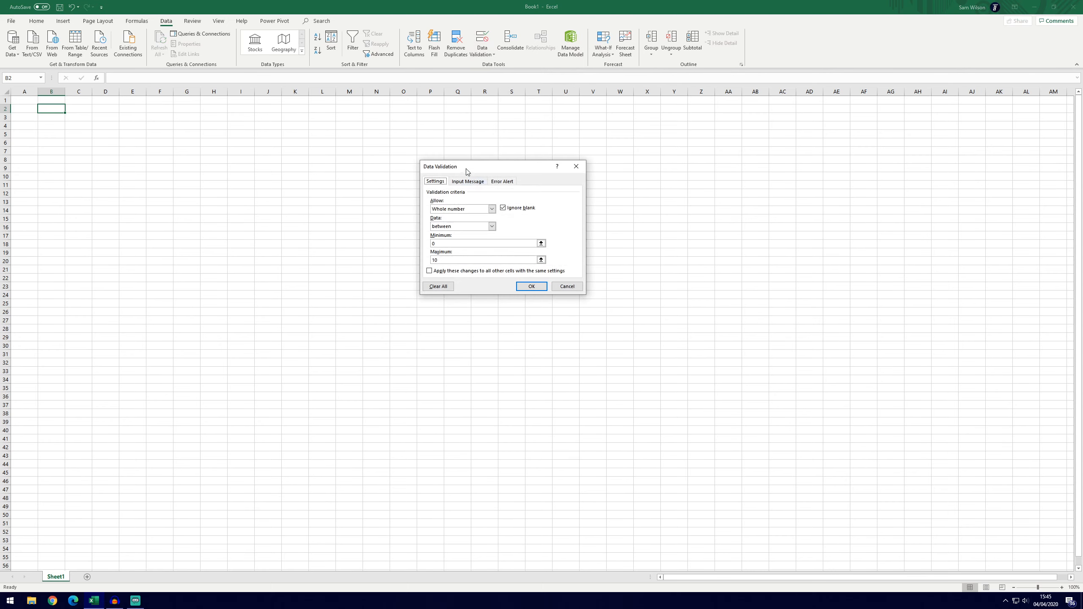
mouse_move(476, 170)
left_mouse_down()
mouse_move(463, 195)
mouse_move(466, 176)
left_mouse_up()
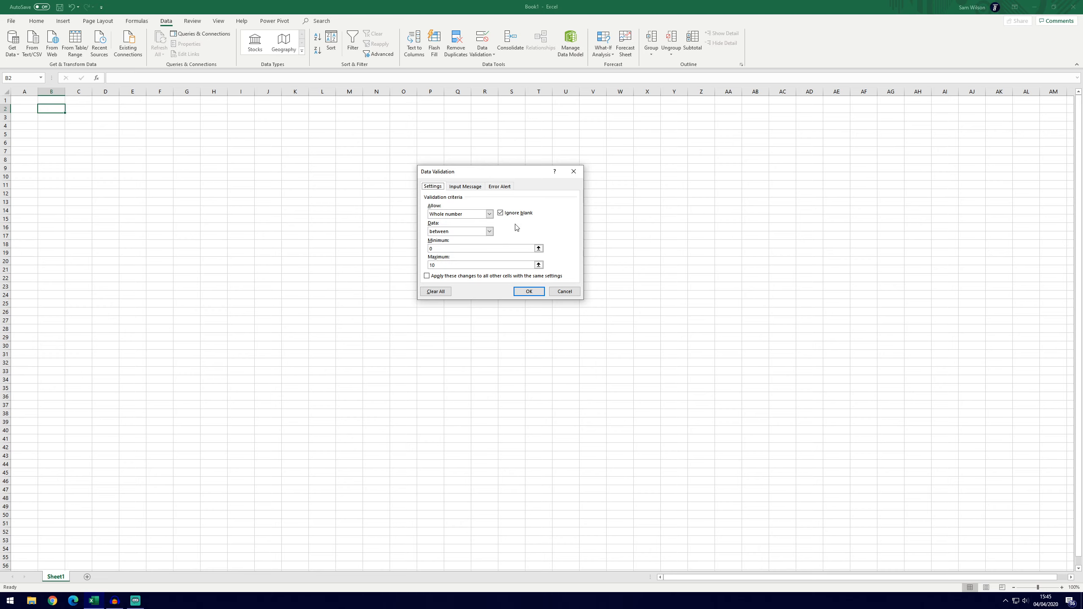
left_click(470, 188)
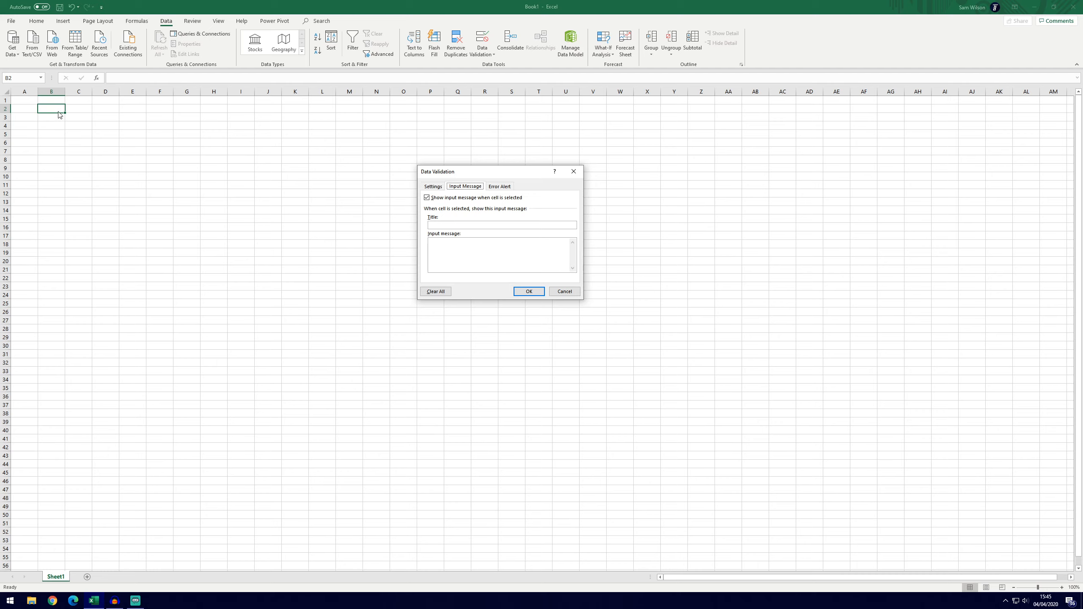
left_click(448, 225)
left_click(431, 188)
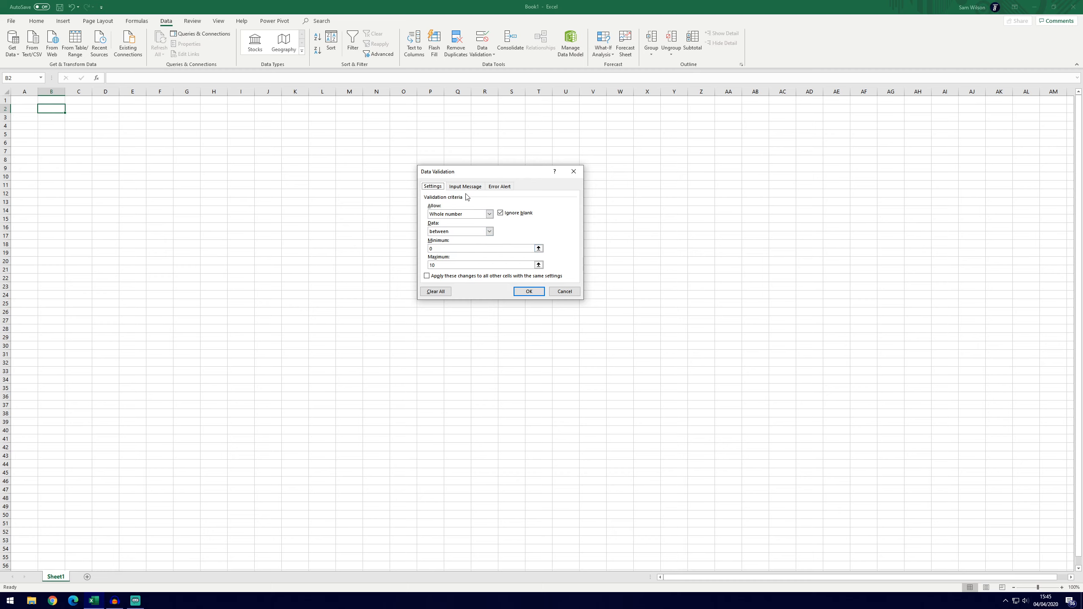
left_click(464, 187)
left_click(455, 225)
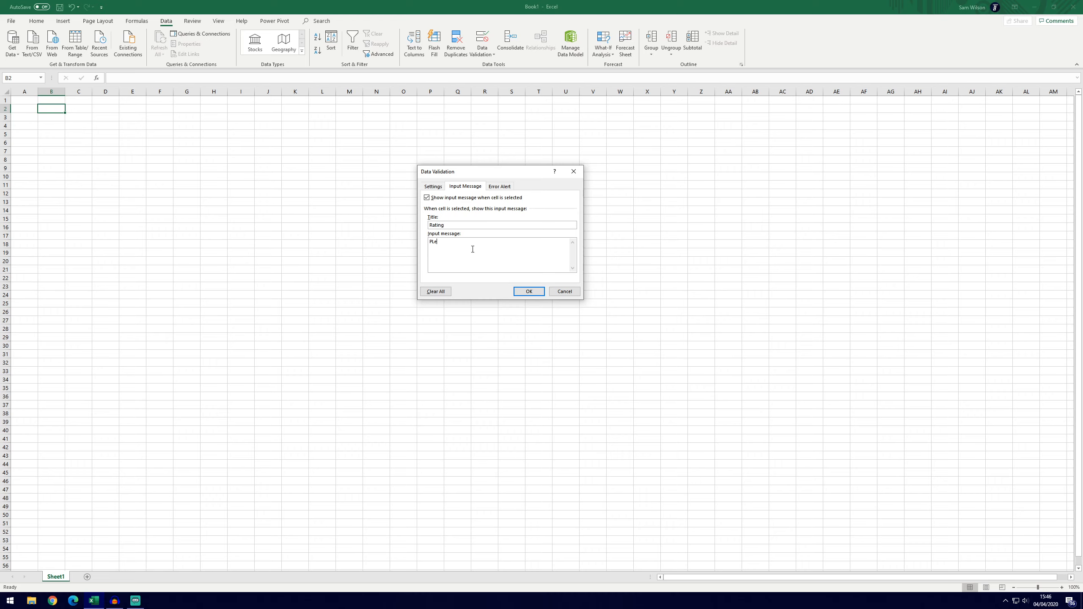
type("enter a number between 0 and 10.")
left_click(529, 292)
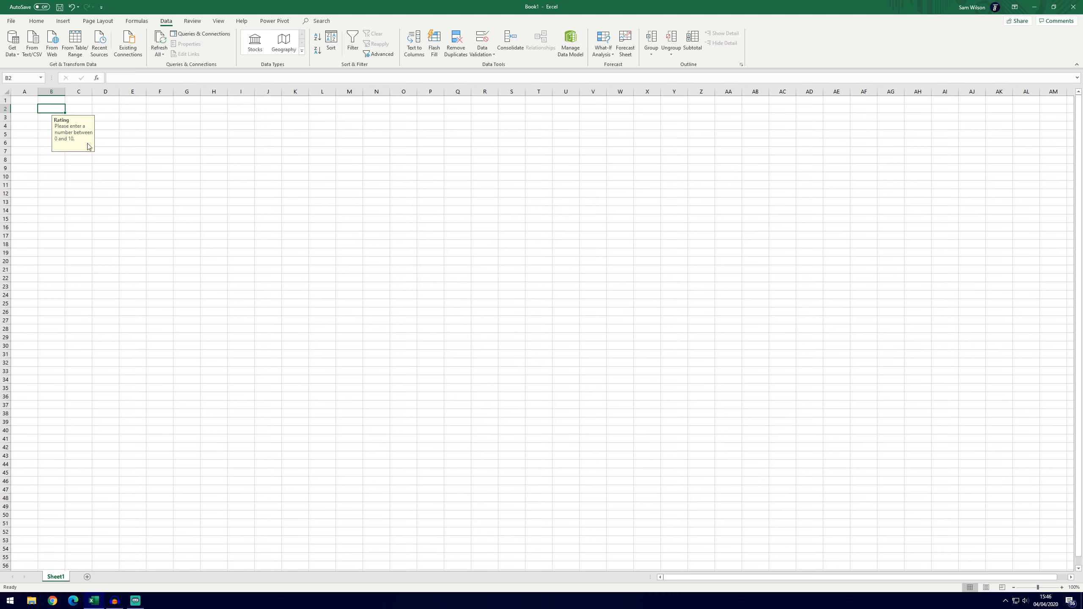
left_click(181, 147)
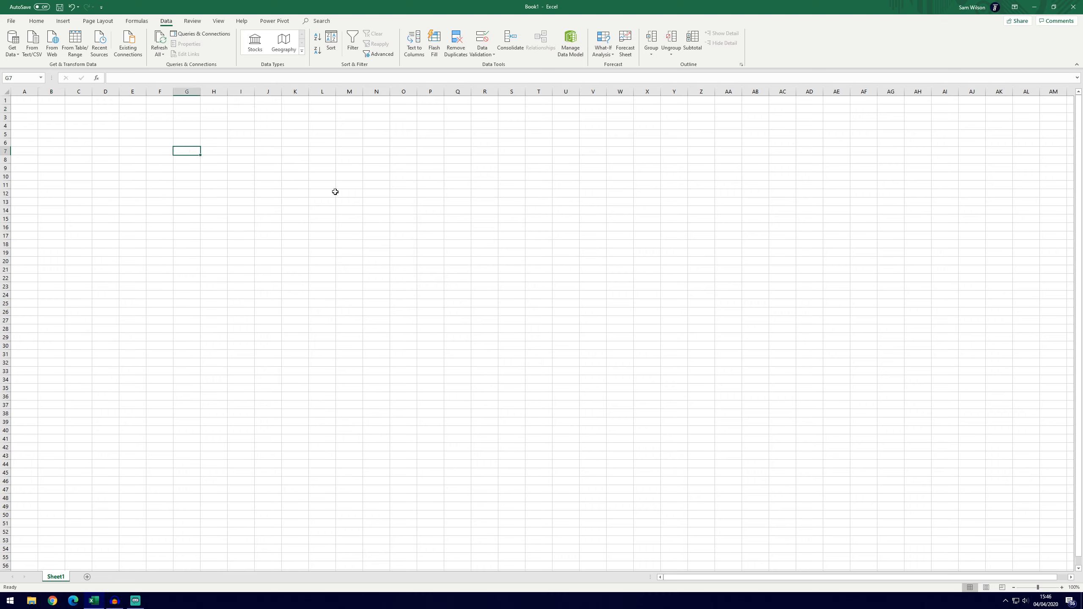
left_click(55, 111)
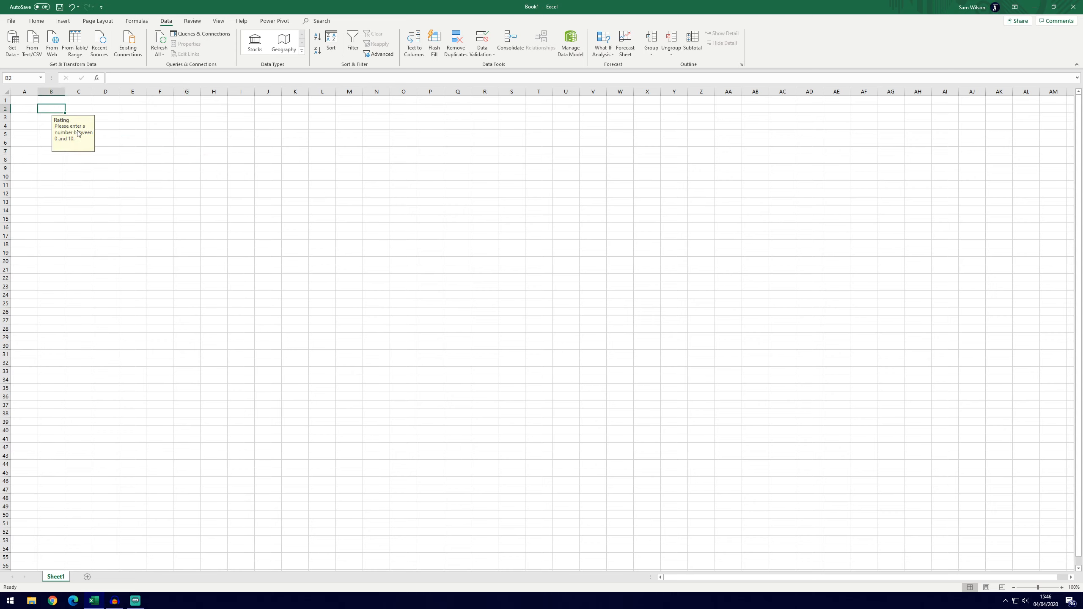
Set B2's validation error alert to Warning style, titled "Error", with the message "You need to enter a number between 0 and 10.".
left_click(482, 51)
left_click(503, 69)
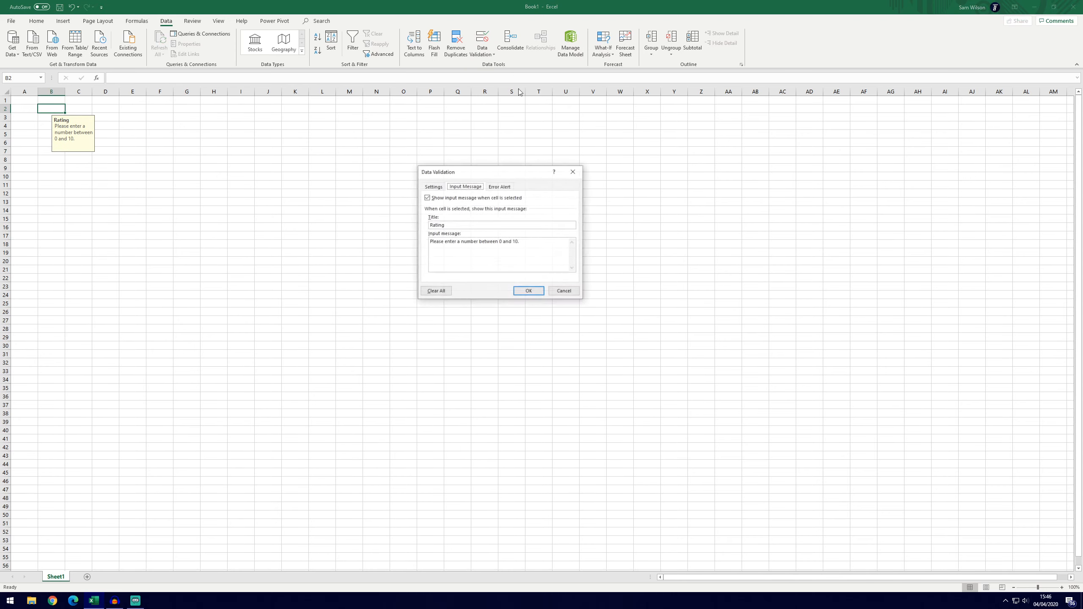
left_click(497, 188)
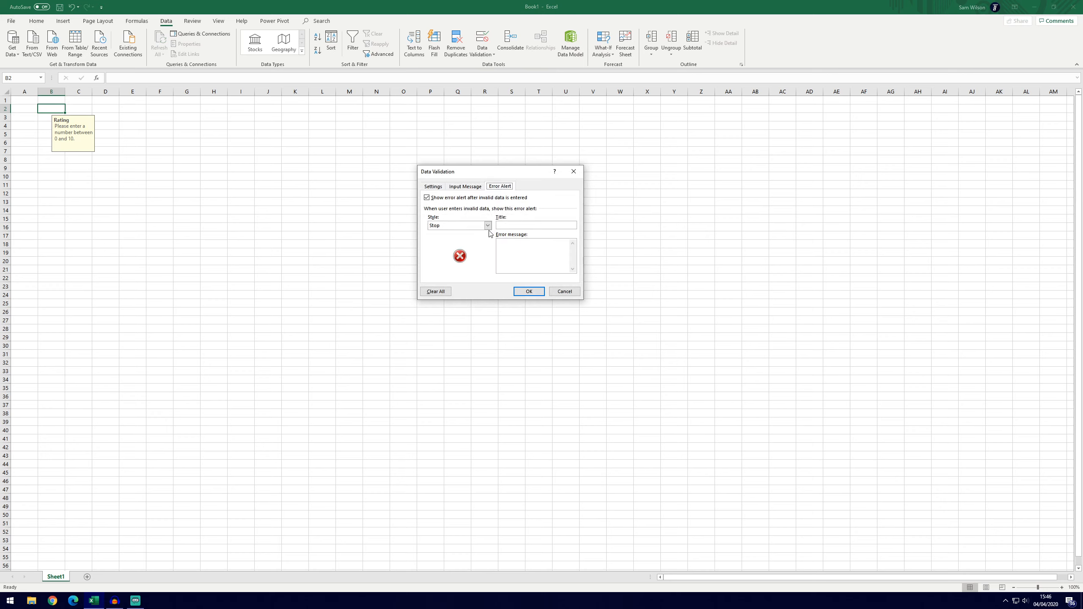
left_click(454, 227)
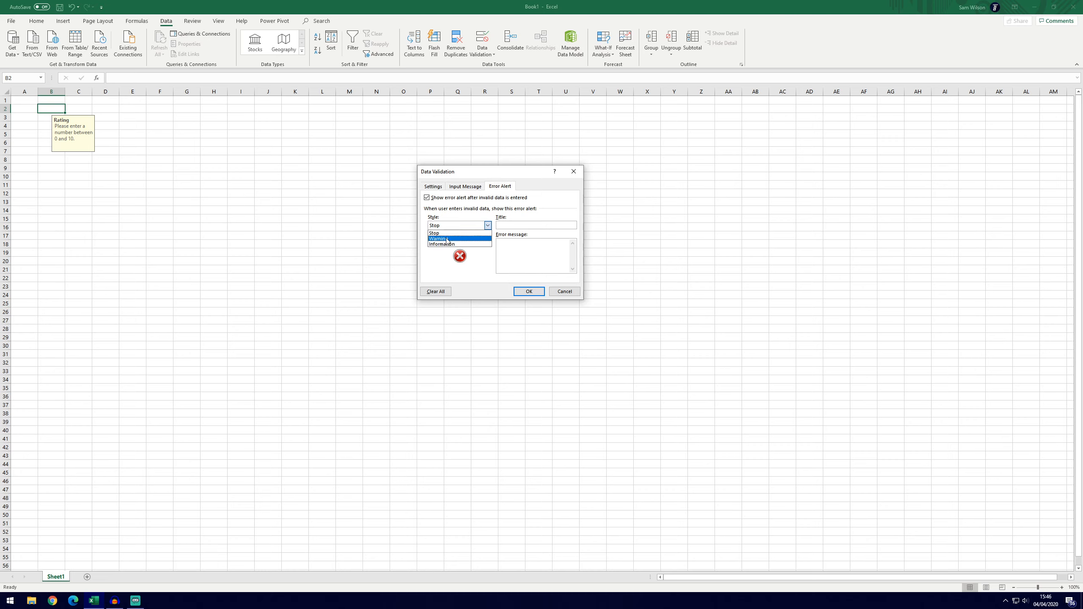
left_click(447, 239)
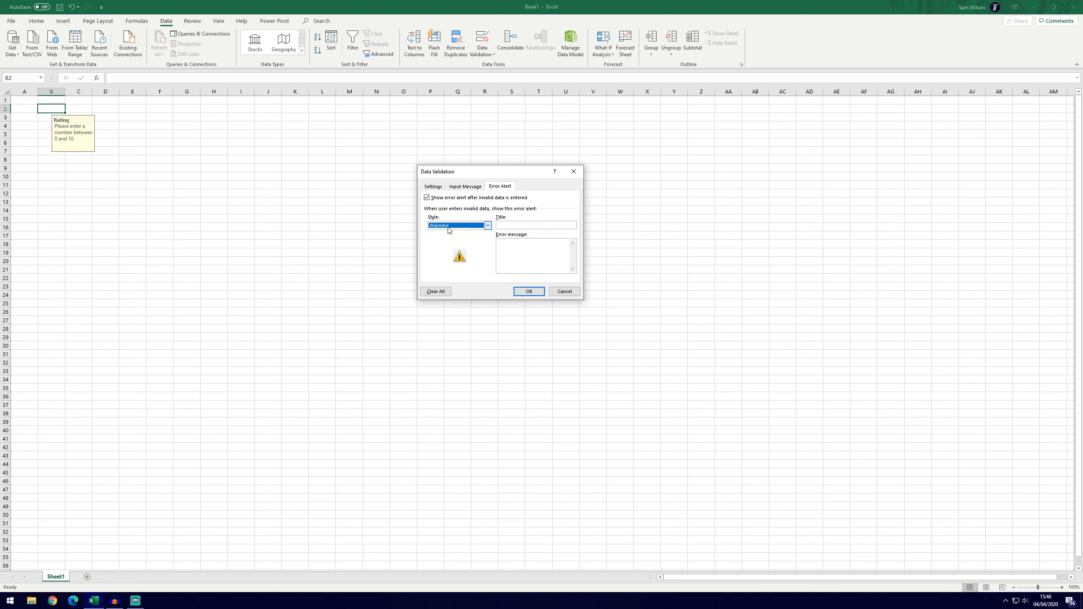
left_click(448, 226)
left_click(450, 244)
left_click(451, 226)
left_click(452, 239)
left_click(513, 226)
type("ed to enter a number between 0 and 10.")
left_click(535, 292)
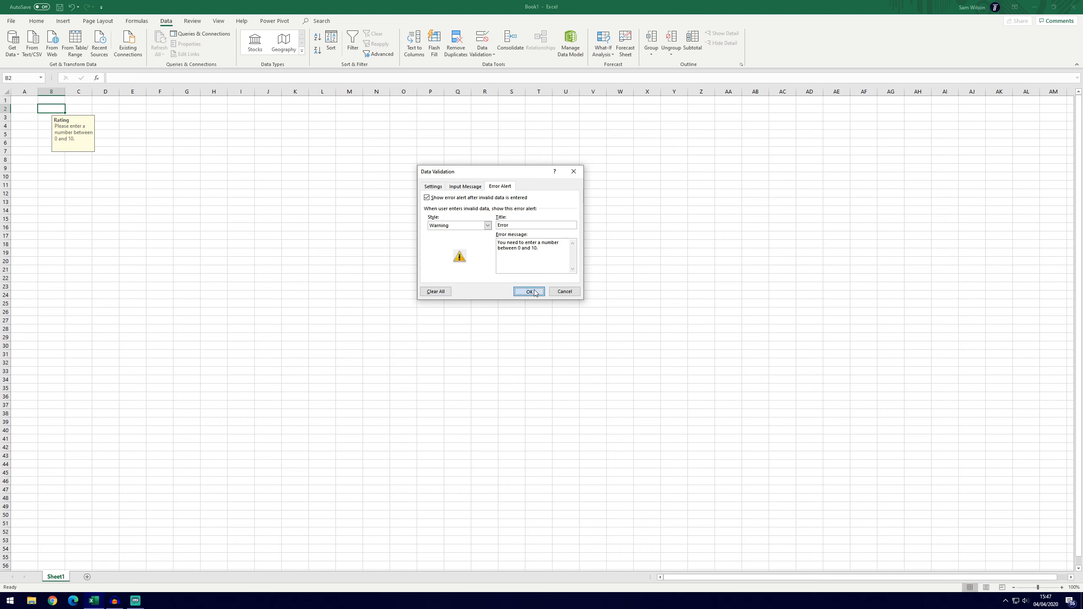
Enter 11 in cell B2, accepting it despite the validation rule, and circle the invalid data on the sheet.
type("11")
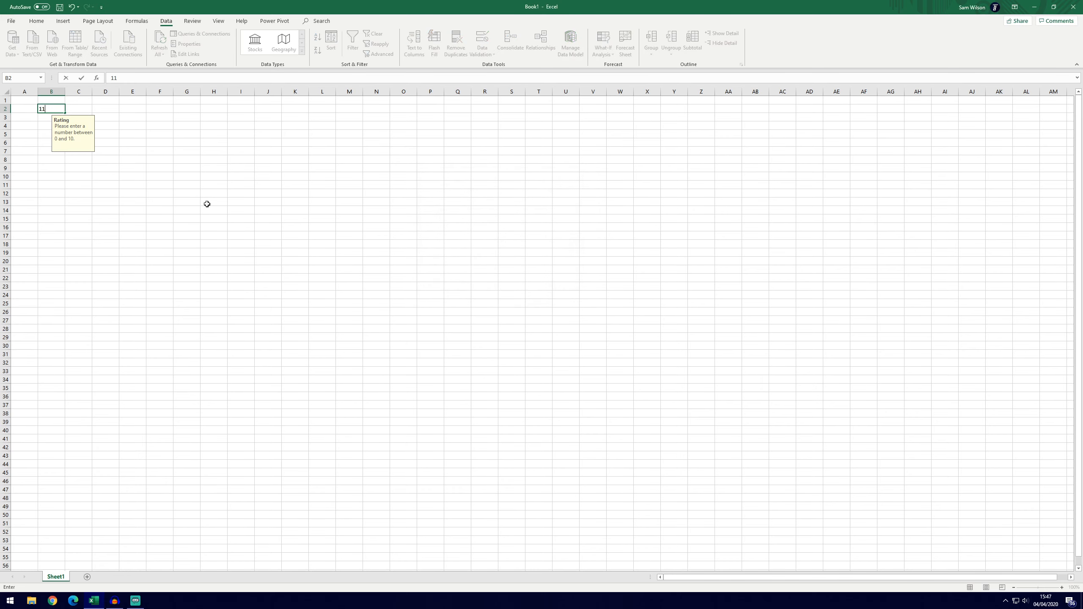
key("Return")
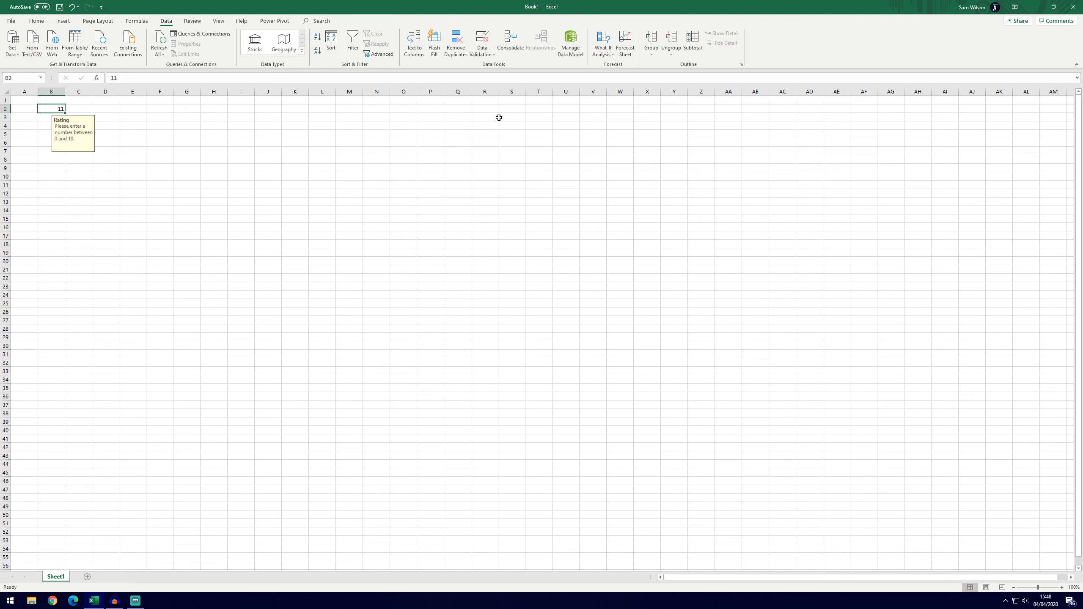
left_click(484, 53)
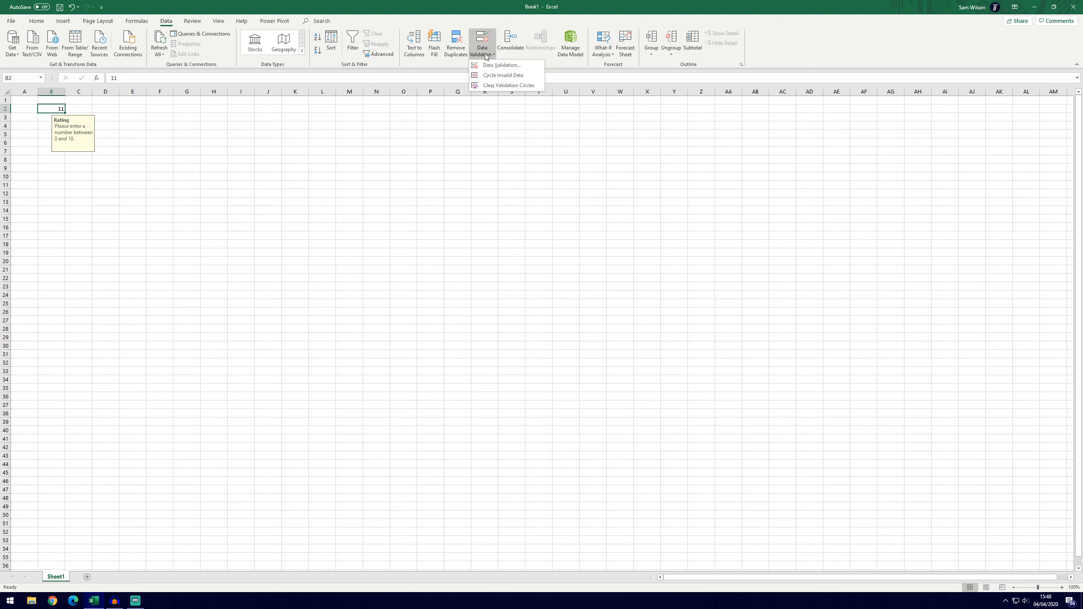
left_click(523, 80)
left_click(482, 193)
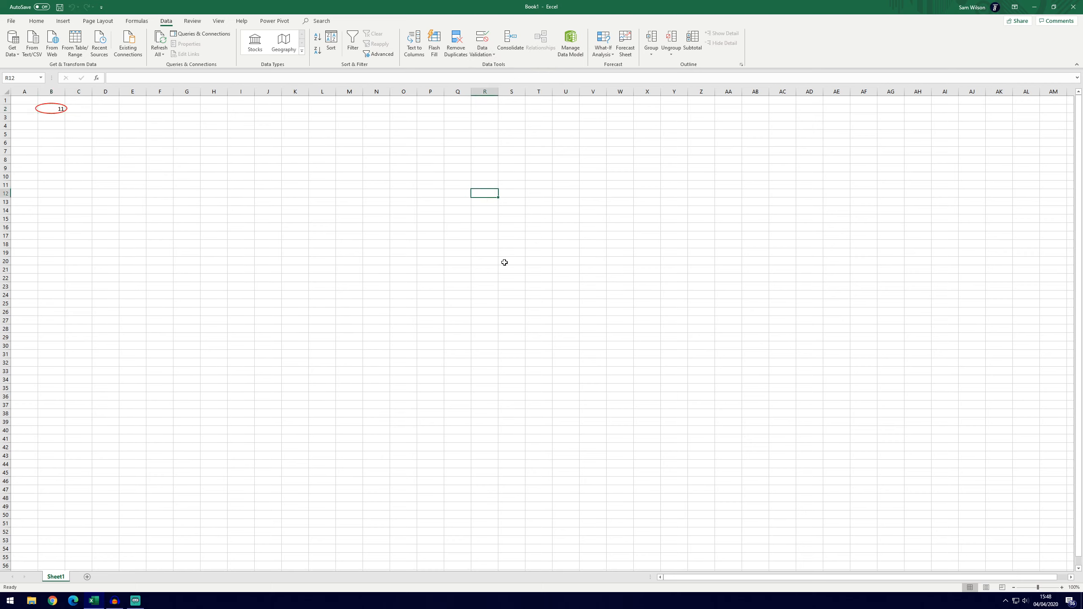
Switch B2's validation criteria to allow only Date values and look over the comparison options.
left_click(482, 51)
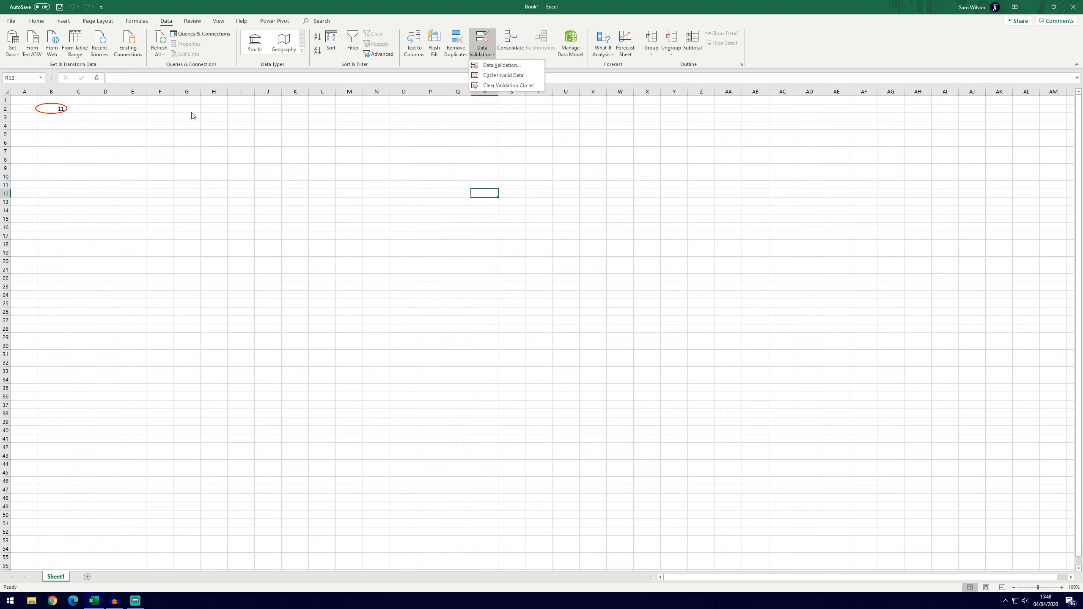
left_click(221, 177)
left_click(321, 216)
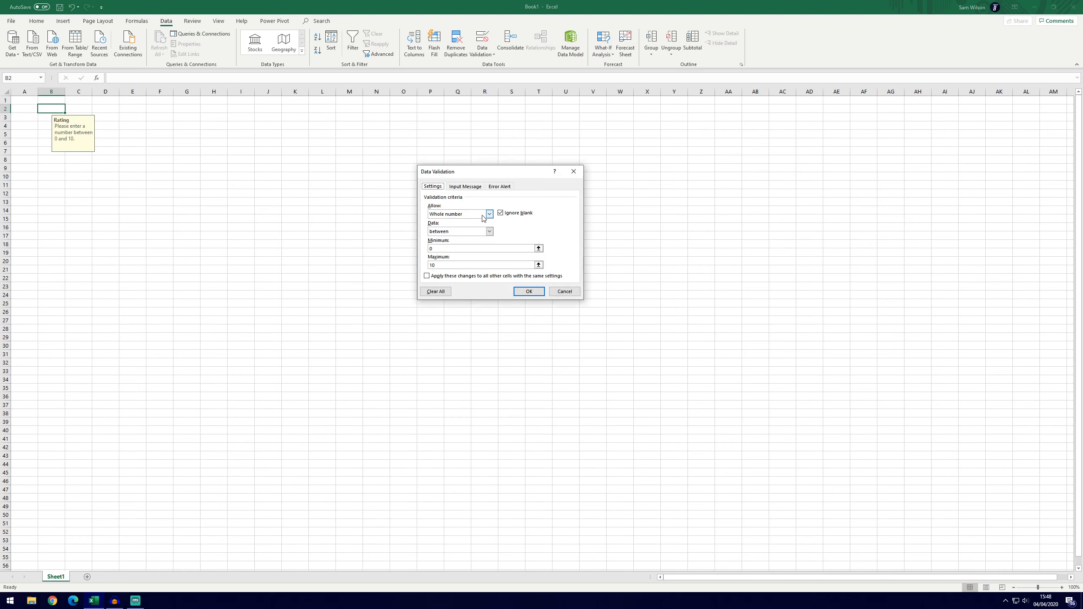
left_click(483, 216)
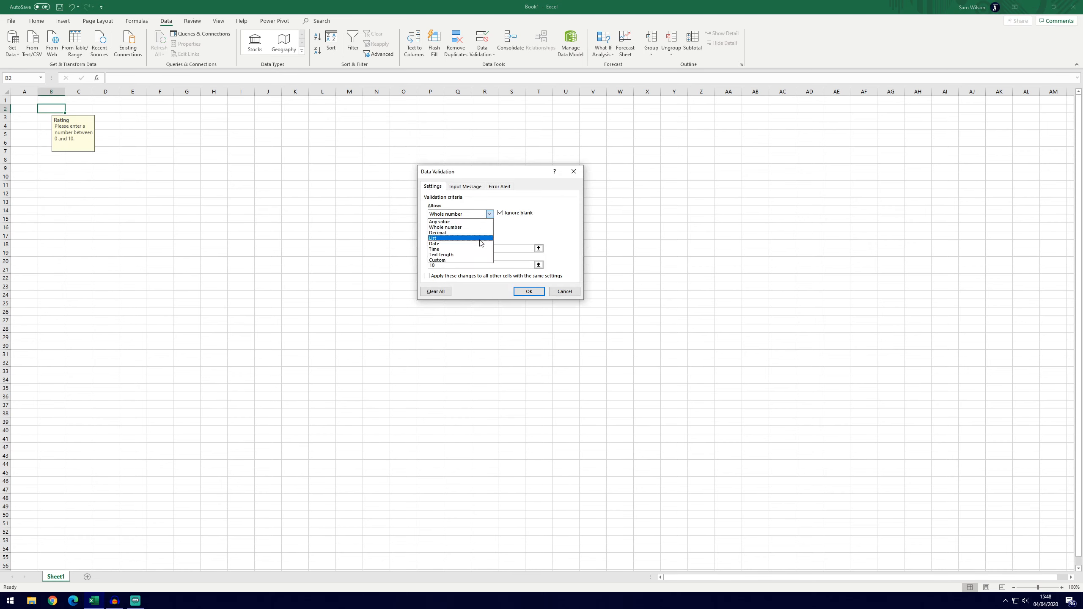
left_click(453, 246)
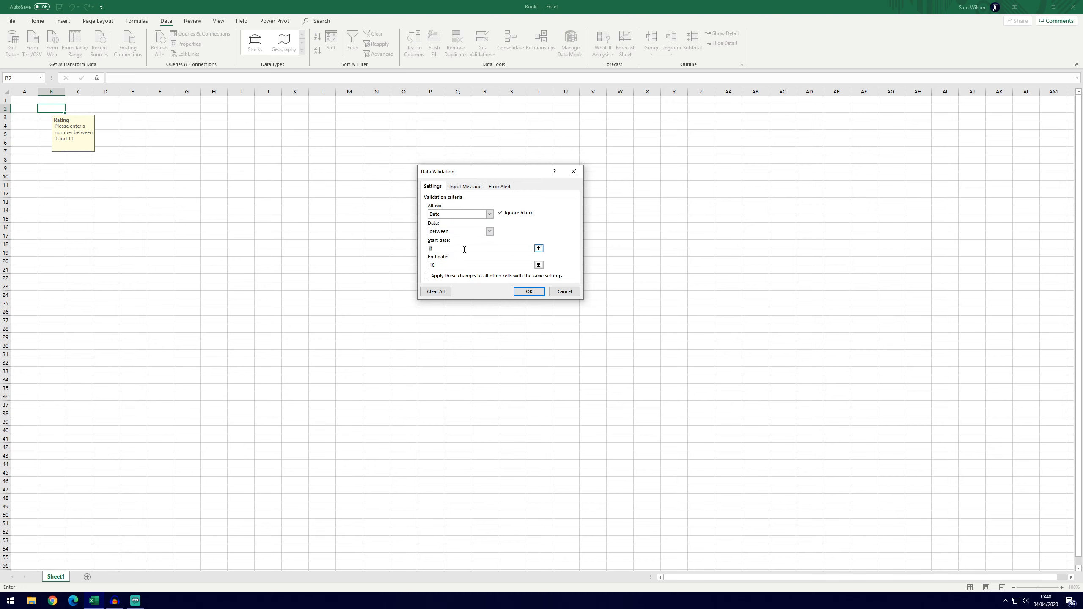
left_click(458, 232)
left_click(459, 232)
Set B2's validation criteria to Text length and test the cell with the entry 72813.
left_click(489, 213)
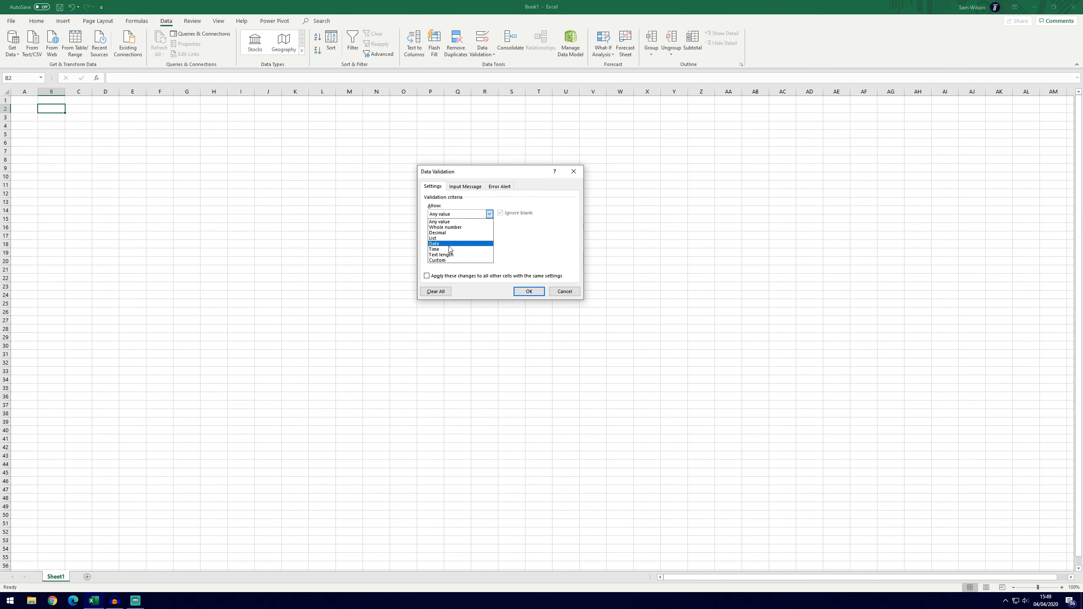
left_click(450, 255)
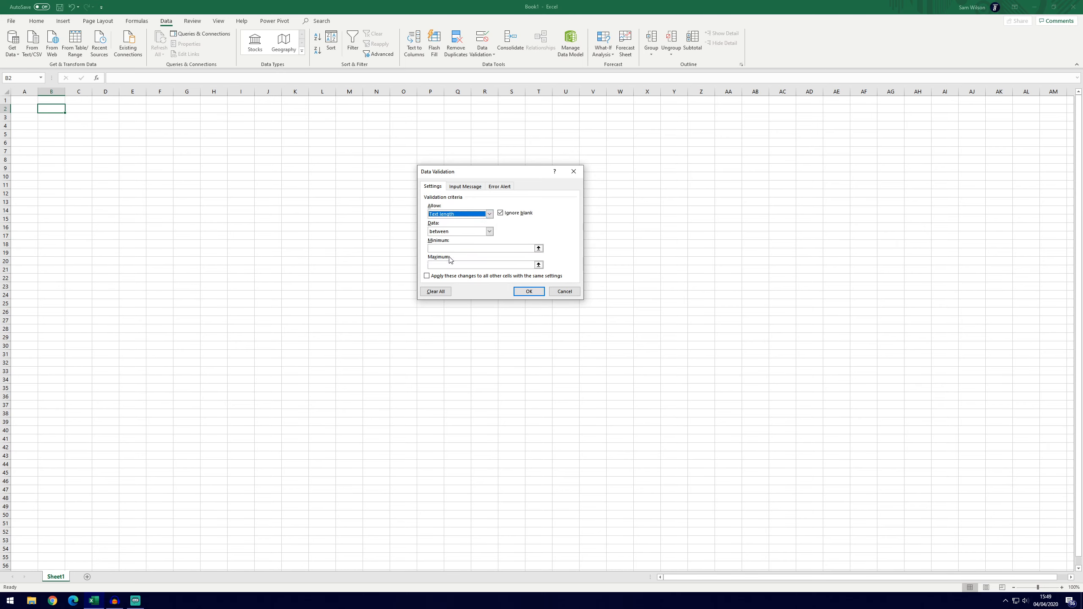
left_click(455, 247)
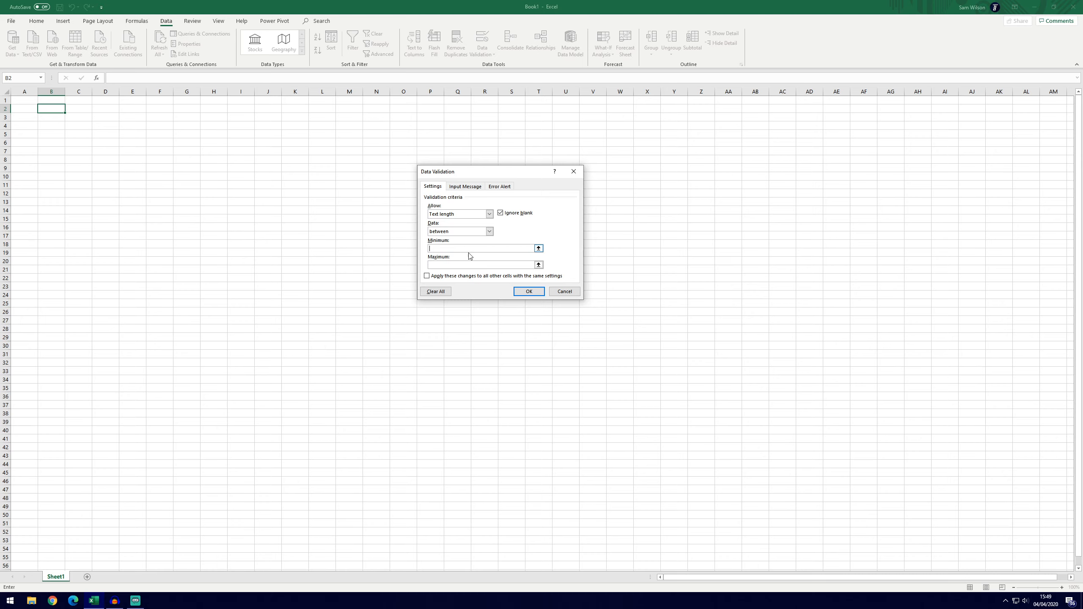
key("Escape")
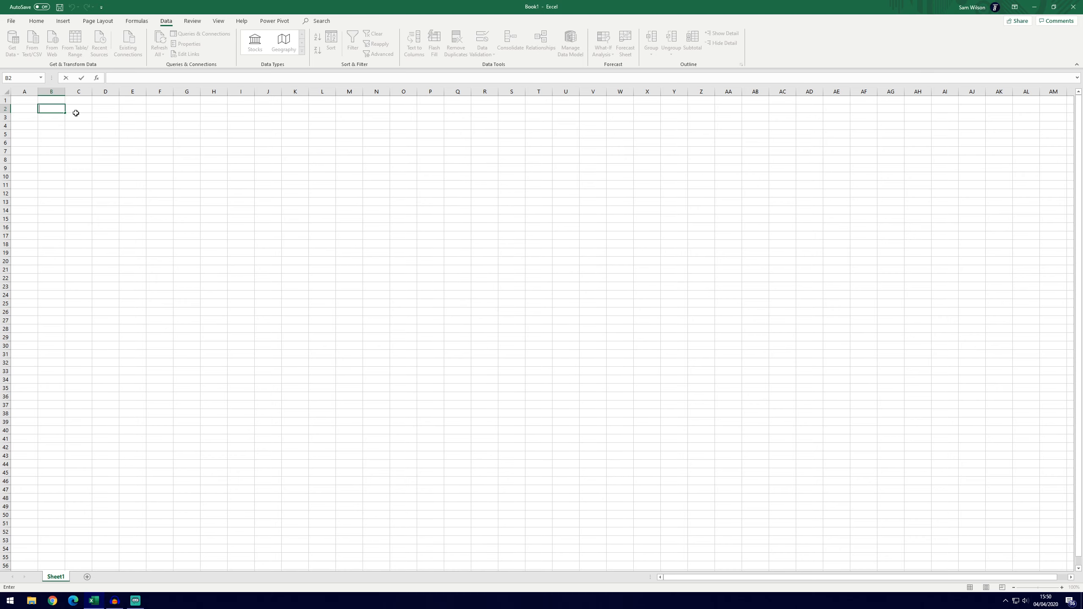
type("72813")
key("Return")
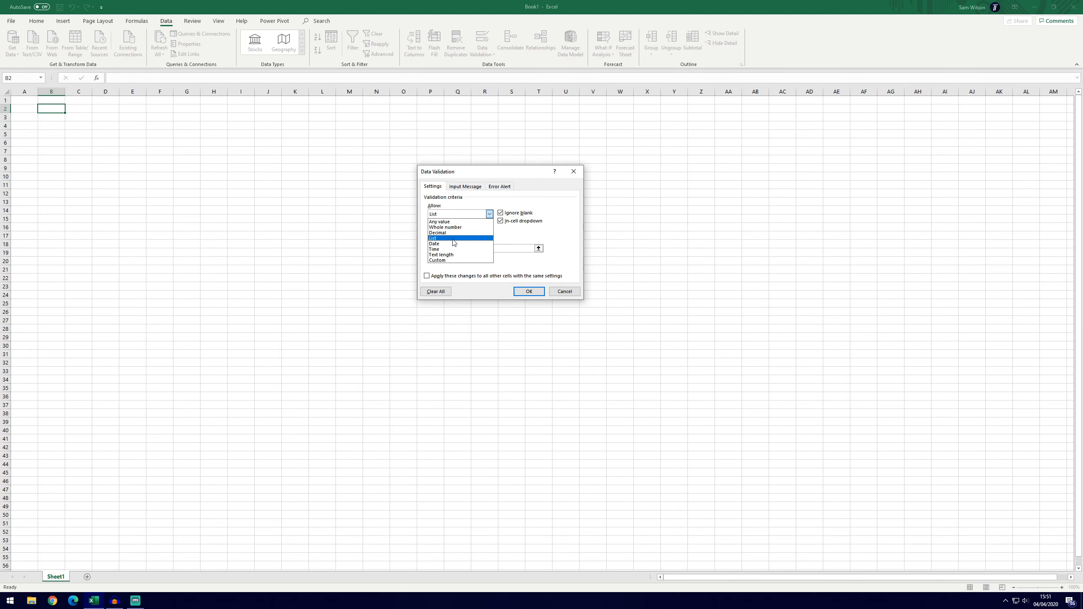
left_click(453, 240)
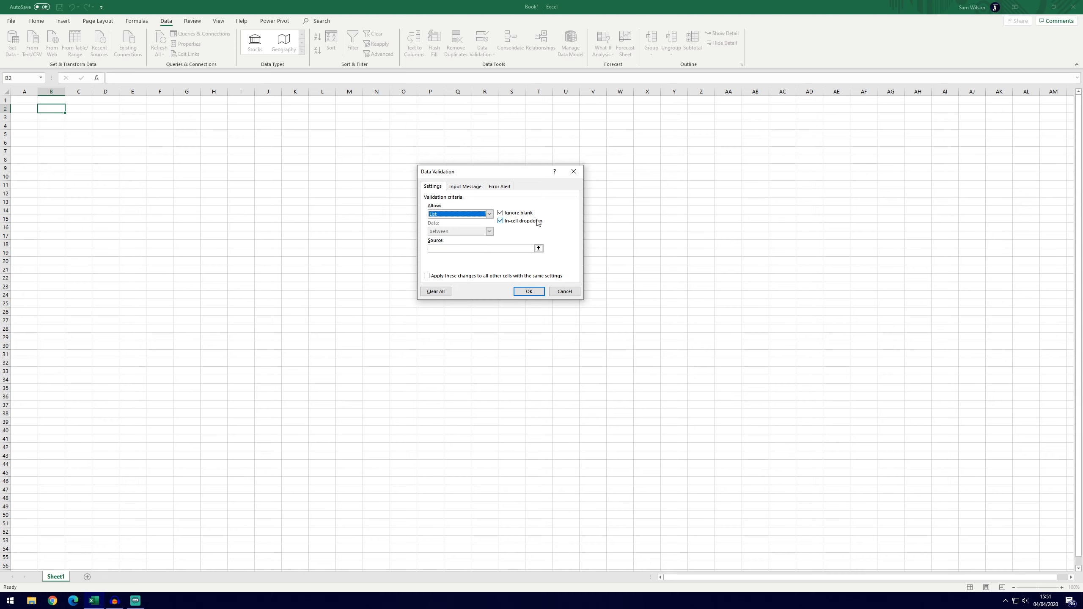
left_click(479, 246)
left_click(565, 292)
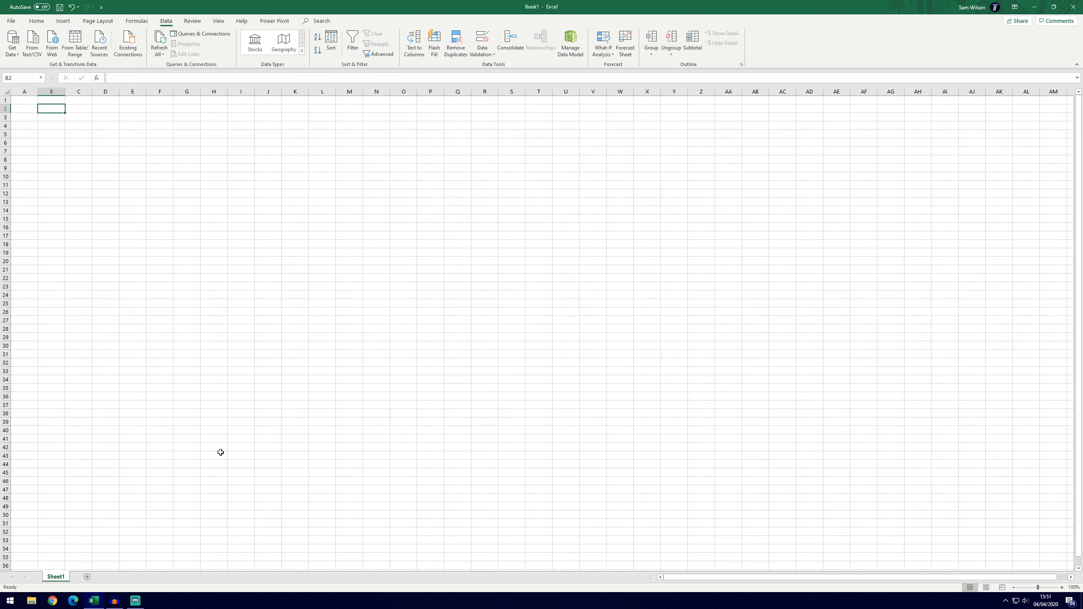
Enter the list items Apples, Oranges, Grapes and Bananas down cells B80 to B83.
scroll(161, 357, "down", 8)
scroll(47, 457, "down", 7)
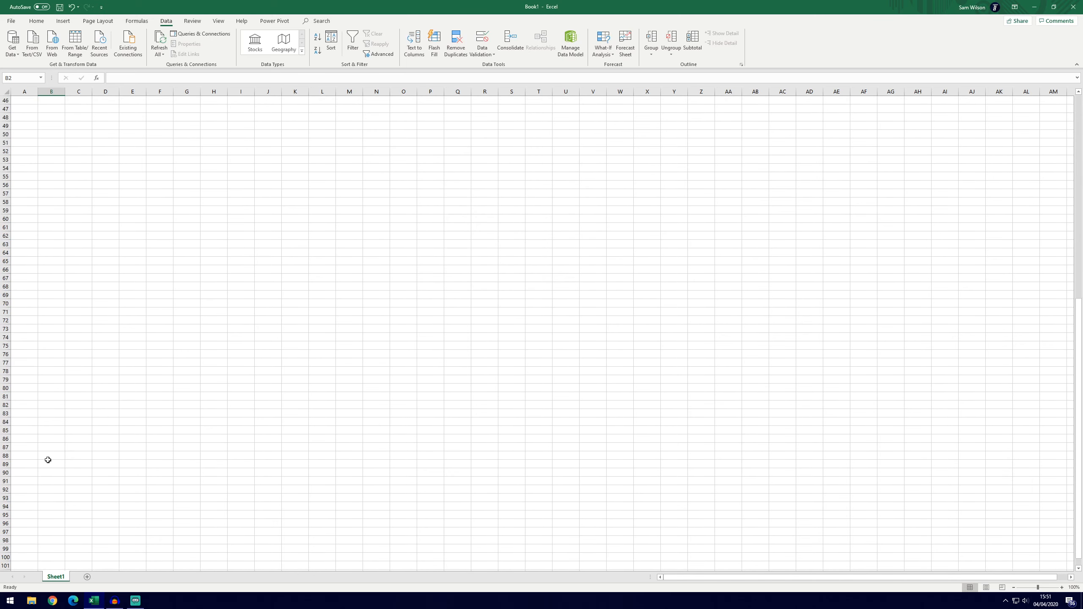
left_click(60, 406)
key("Up")
key("Up")
type("Apples")
key("Return")
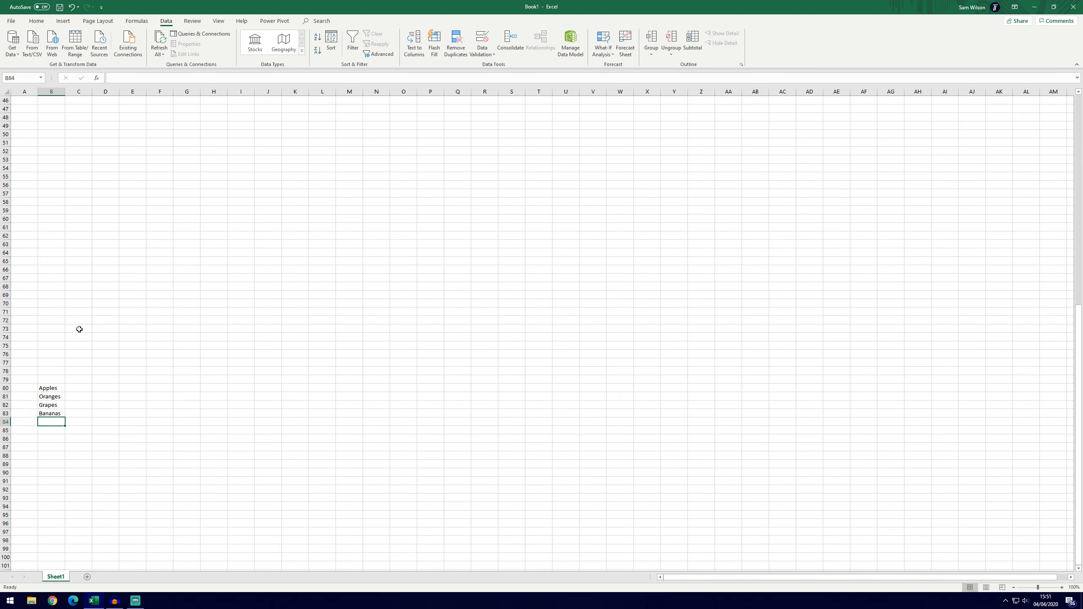
Change cell B2's data validation criteria to allow a List.
scroll(58, 116, "up", 9)
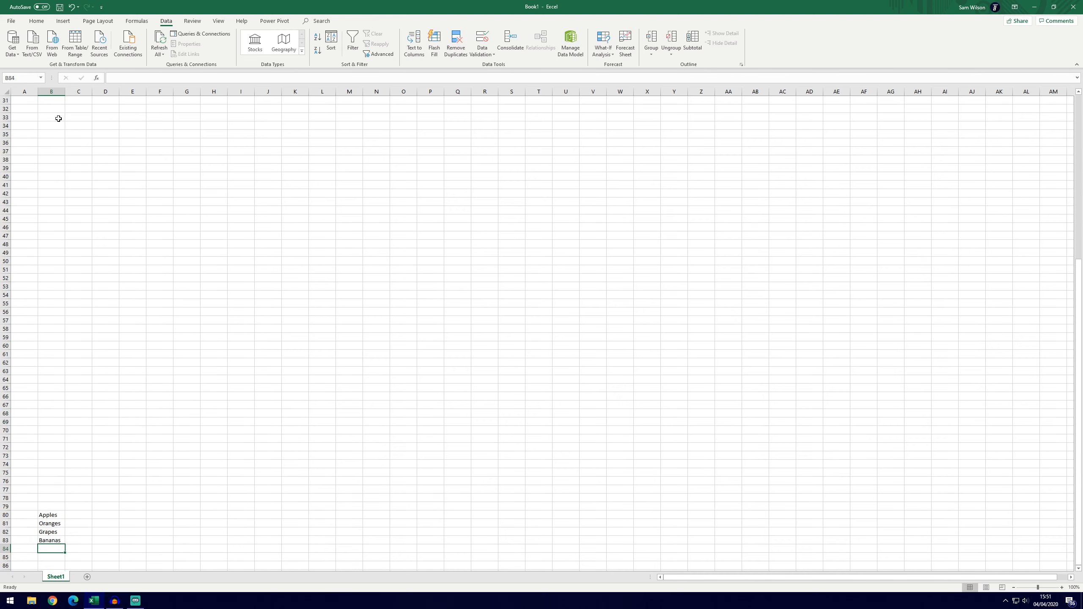
scroll(55, 119, "up", 6)
left_click(54, 110)
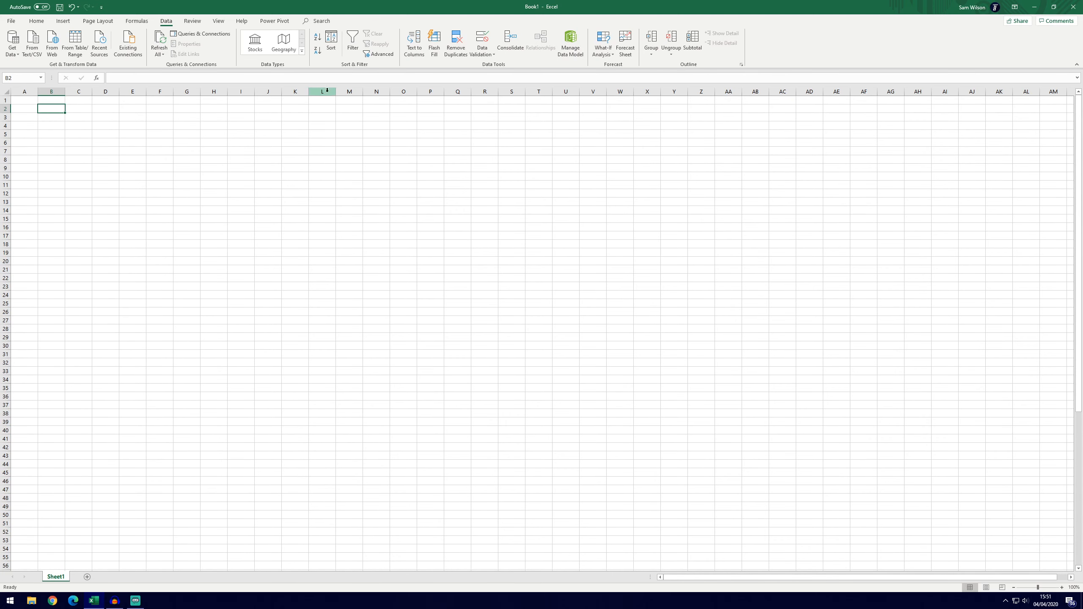
left_click(483, 48)
left_click(497, 72)
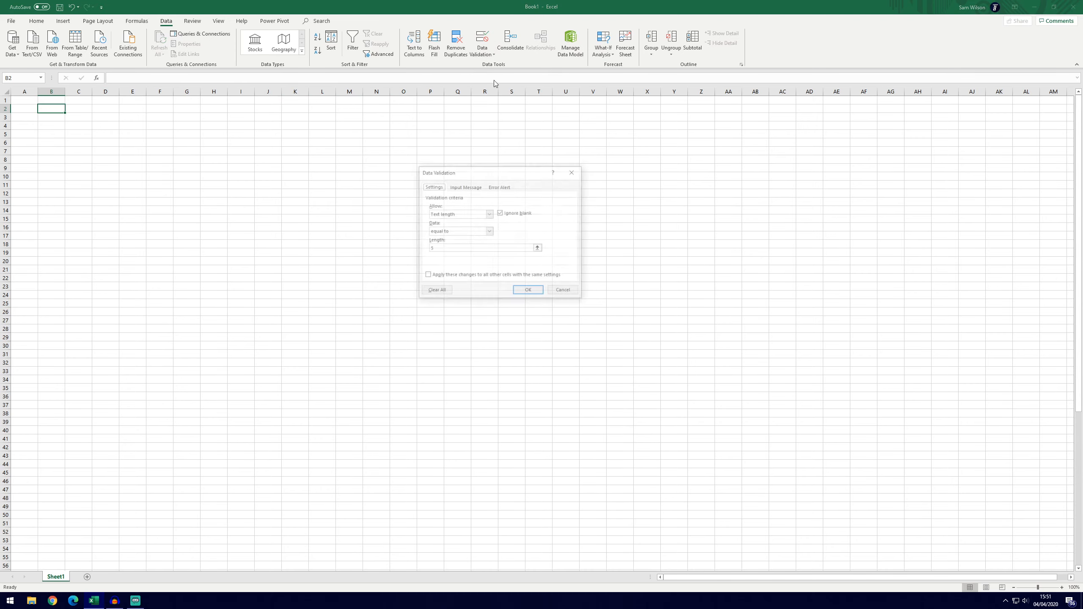
left_click(476, 213)
left_click(439, 238)
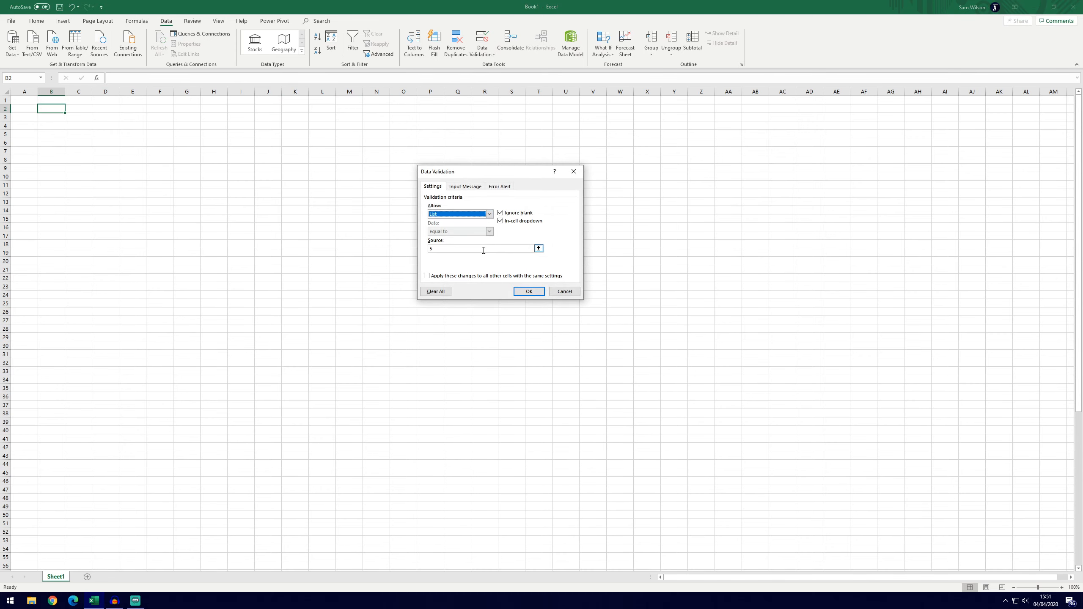
Use the fruit cells =$B$80:$B$83 as the list source and apply the validation to B2.
left_click(538, 247)
scroll(123, 271, "down", 15)
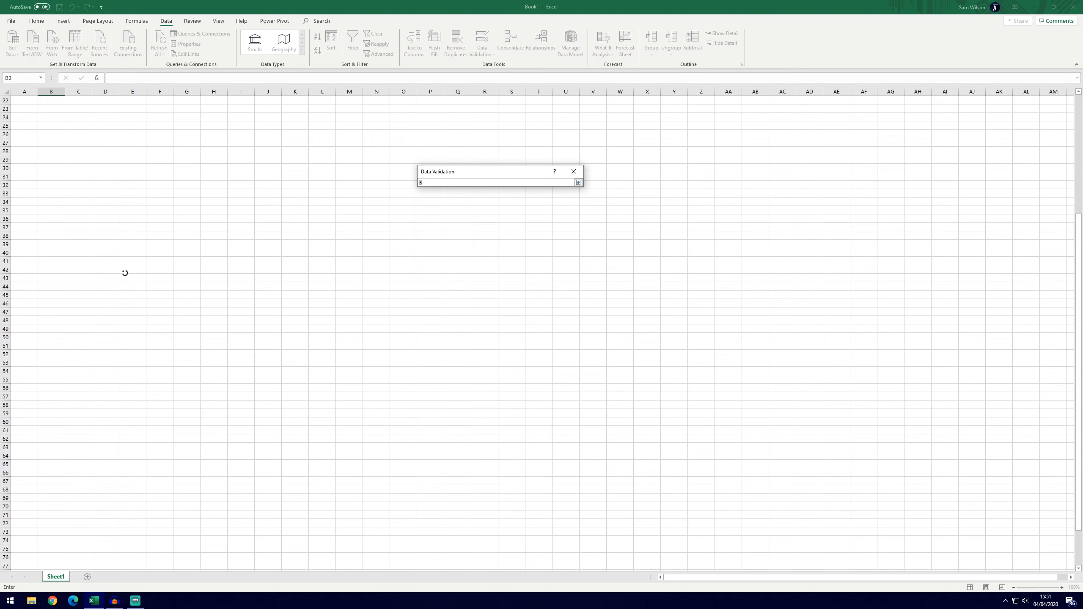
left_click_drag(60, 386, 61, 415)
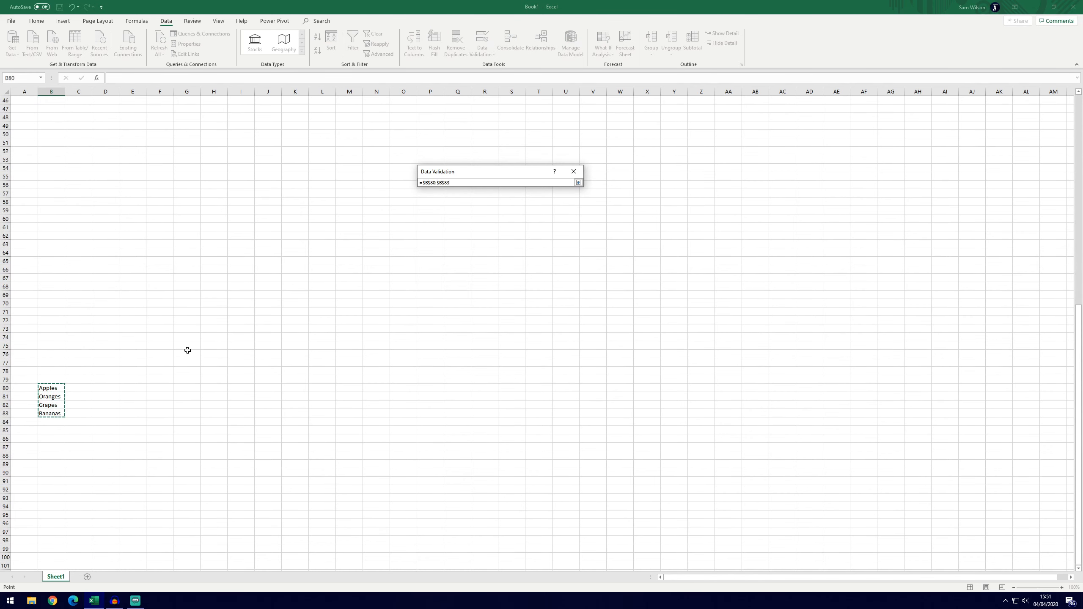
key("Return")
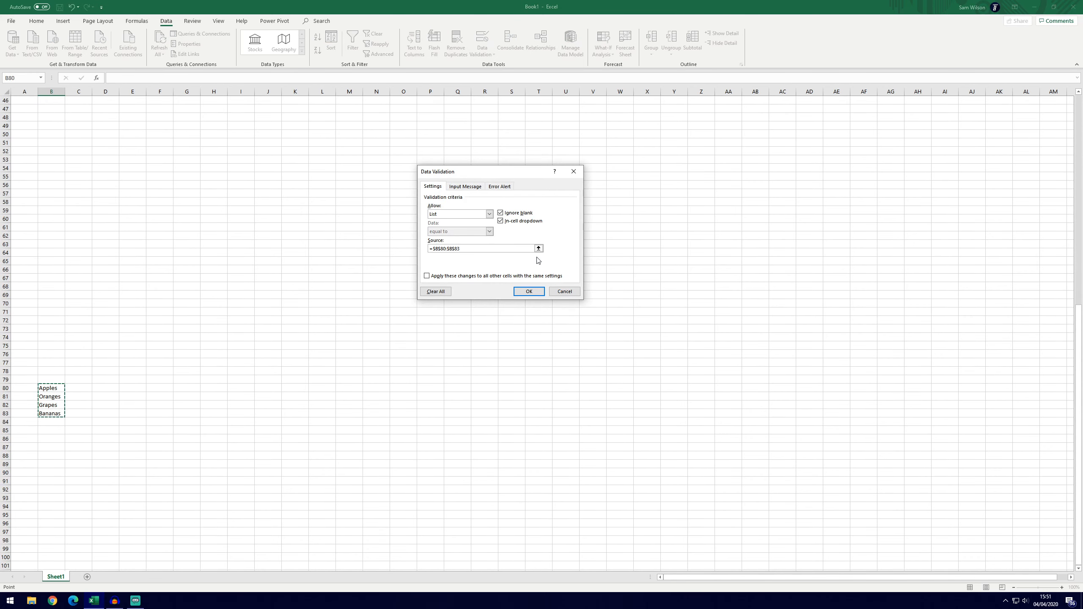
scroll(348, 212, "up", 5)
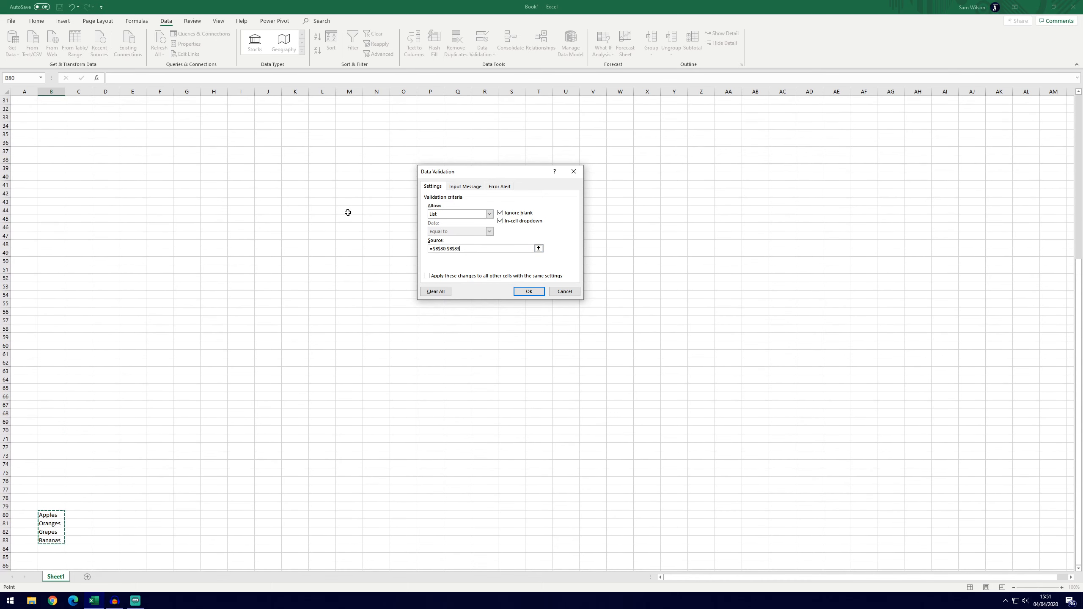
scroll(348, 213, "up", 10)
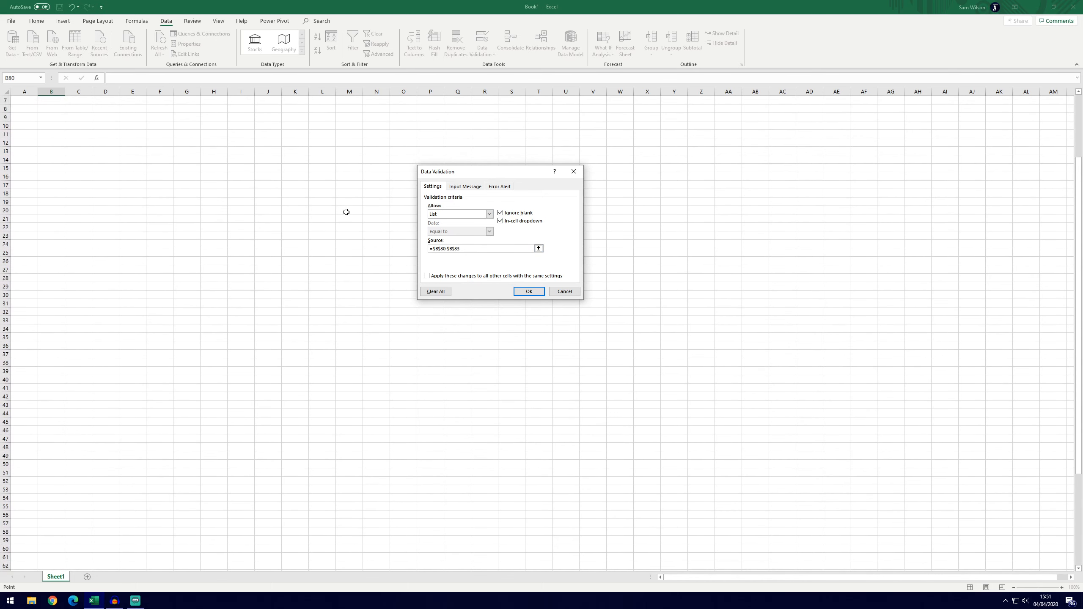
left_click(532, 293)
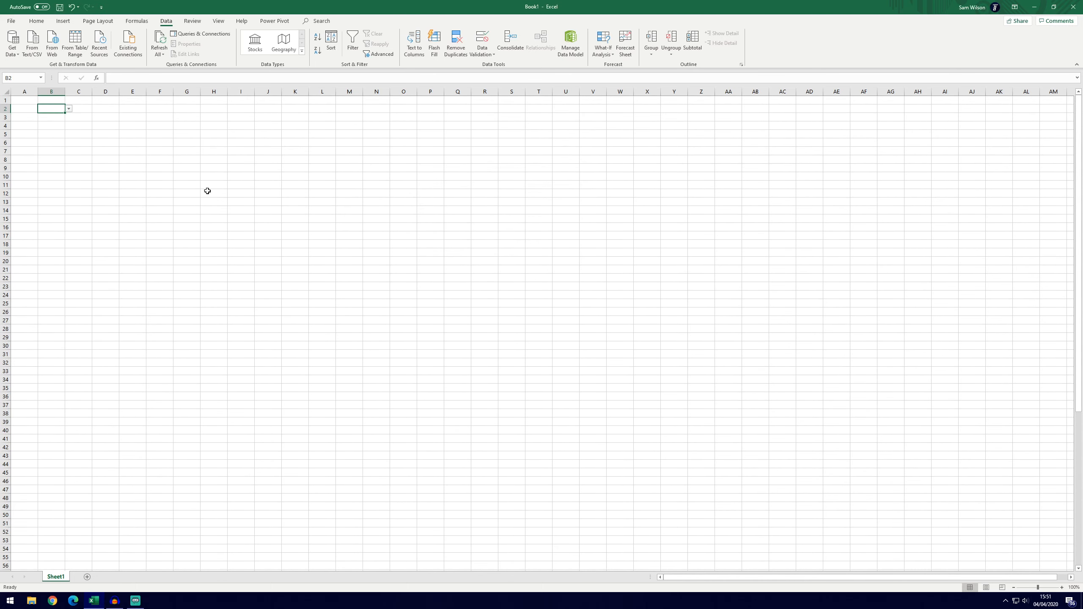
Pick Apples from the validation list in cell B2 and reopen the list of choices.
left_click(69, 109)
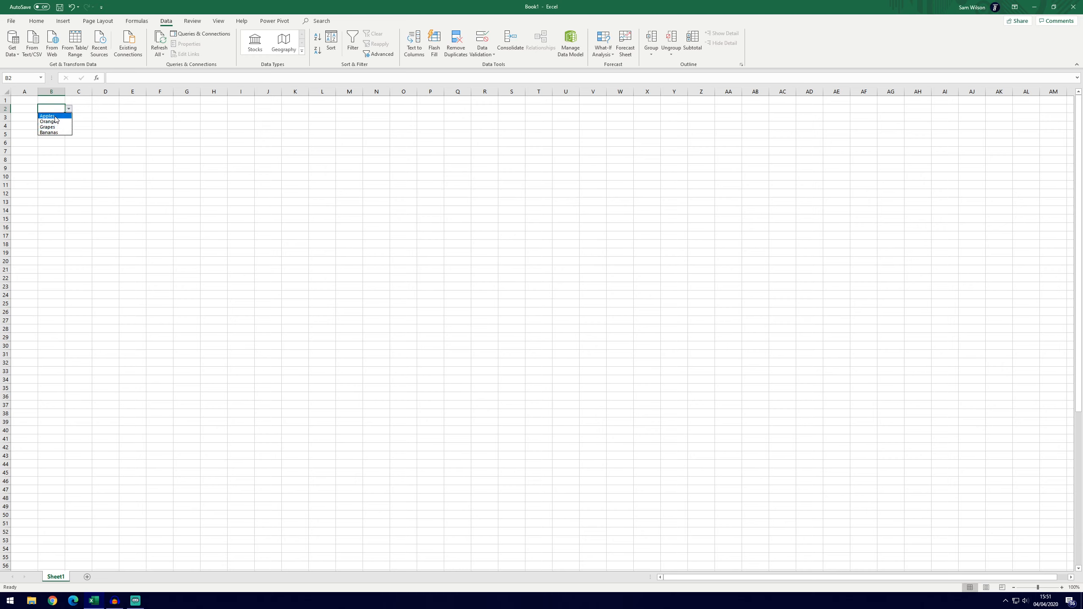
left_click(48, 116)
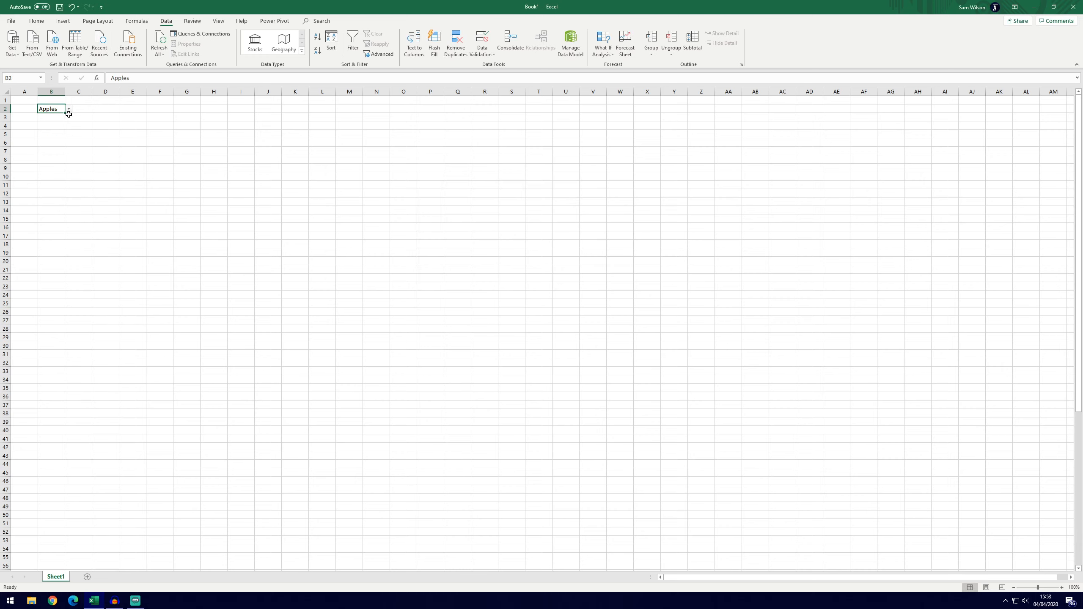
left_click(68, 110)
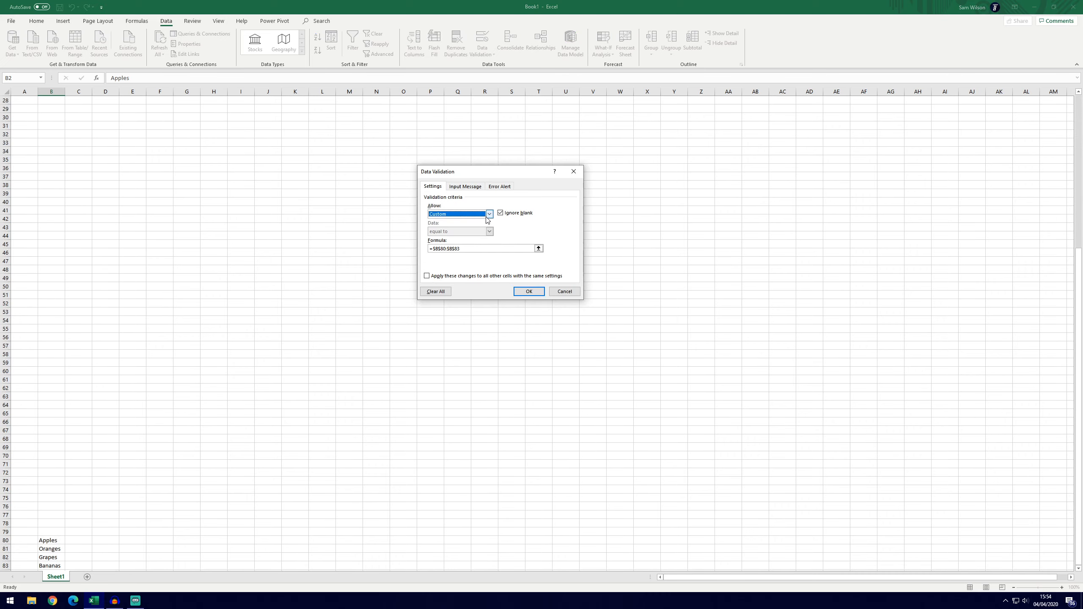
Select Custom as B2's validation criteria and clear the existing formula.
left_click(459, 213)
left_click(446, 264)
key("Tab")
key("Tab")
key("BackSpace")
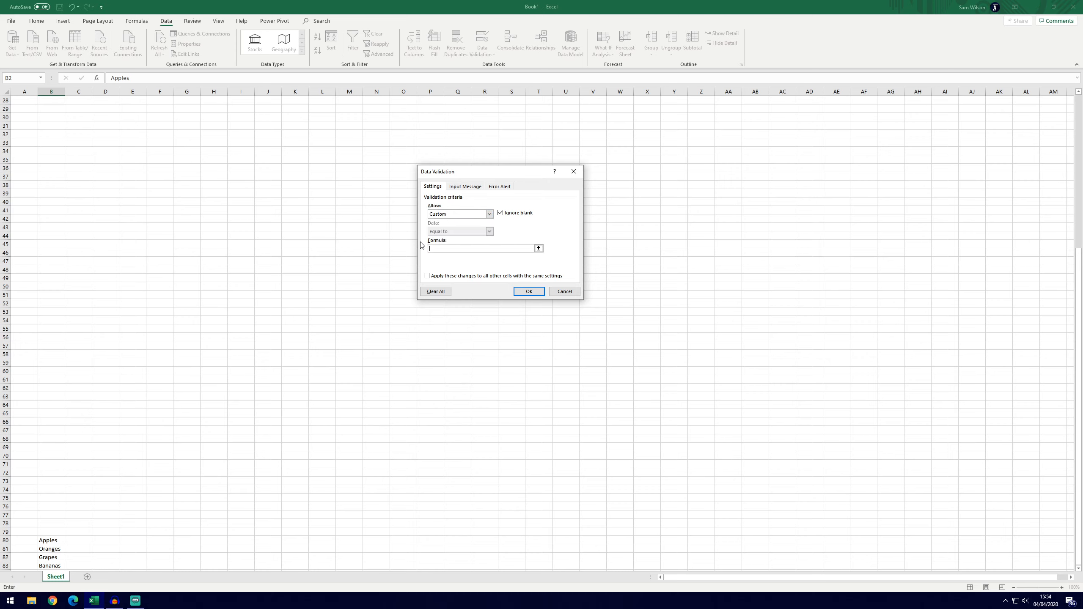